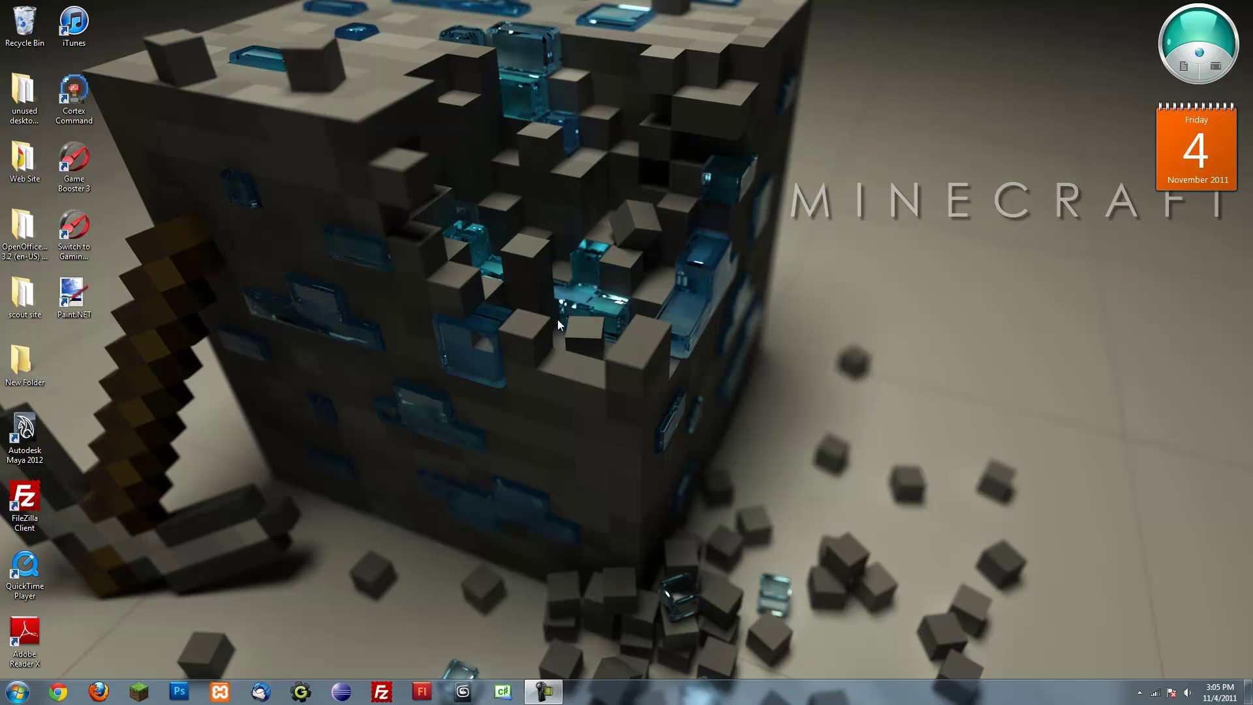
# Open the Computer window from the Start menu, listing drives C:, D: and E:
pyautogui.moveTo(287, 1); pyautogui.dragTo(816, 434)
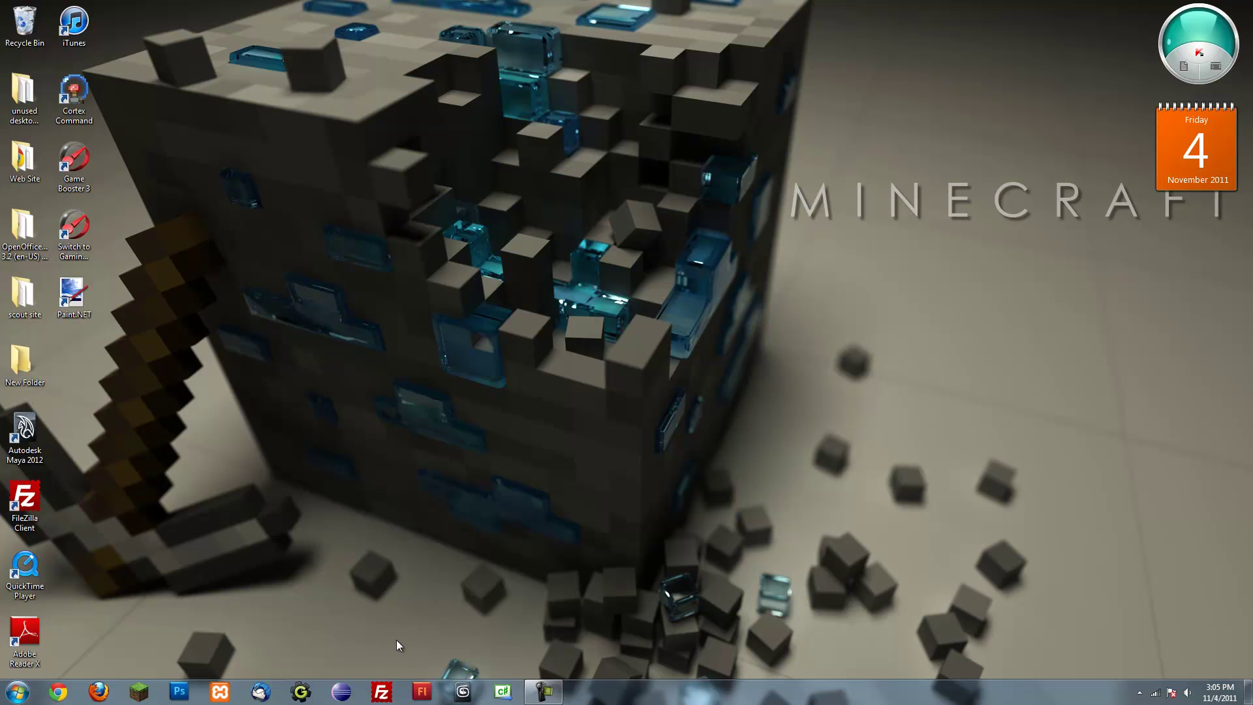
pyautogui.click(17, 692)
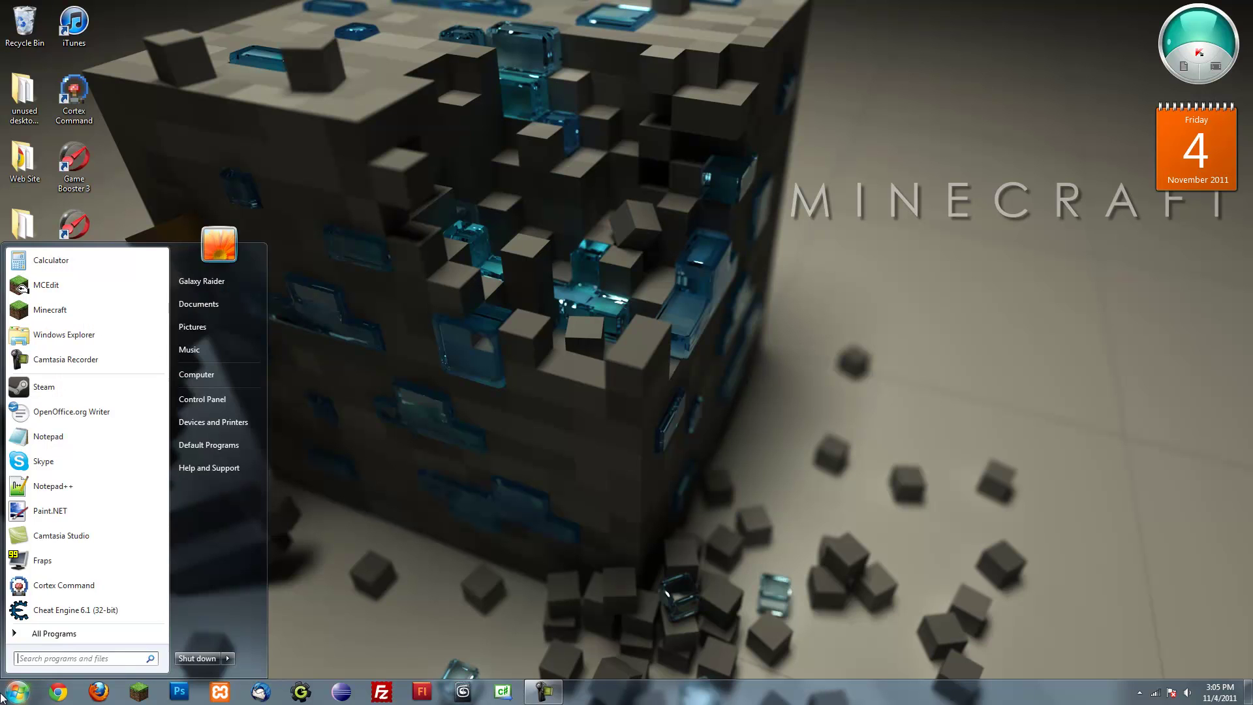
pyautogui.click(221, 377)
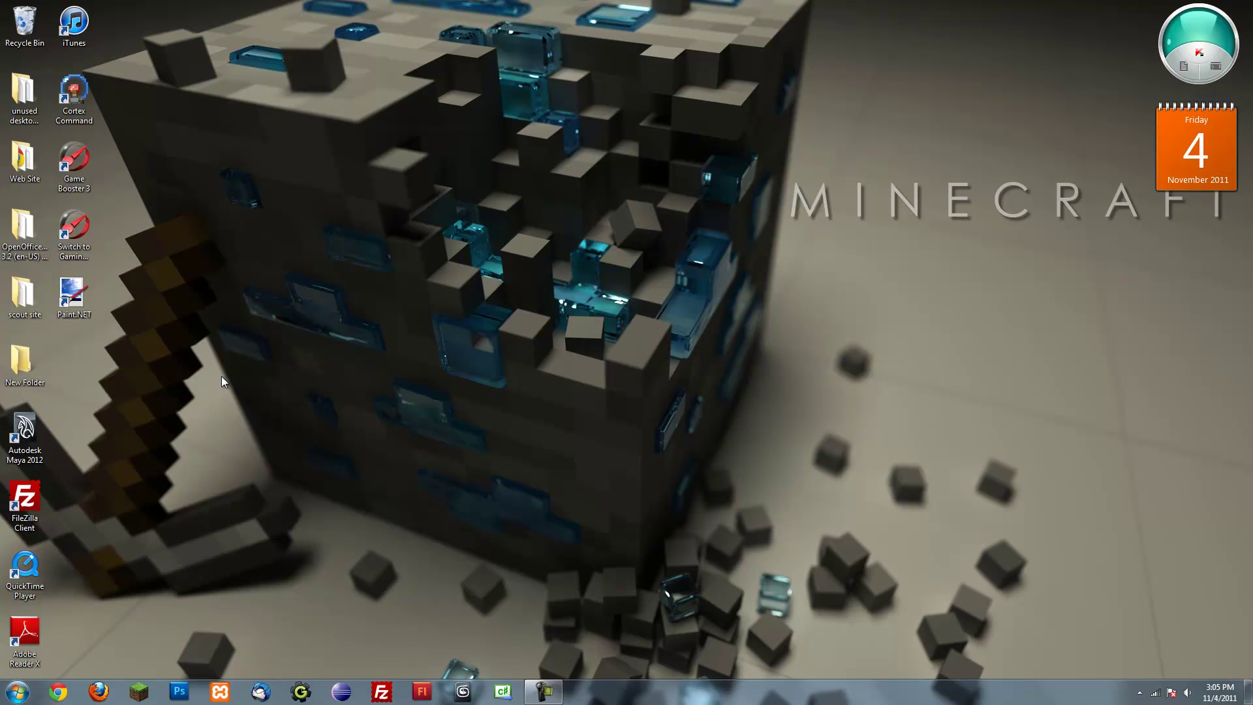
# Open the Properties of Local Disk (C:), showing 232 GB free of 465 GB
pyautogui.click(17, 692)
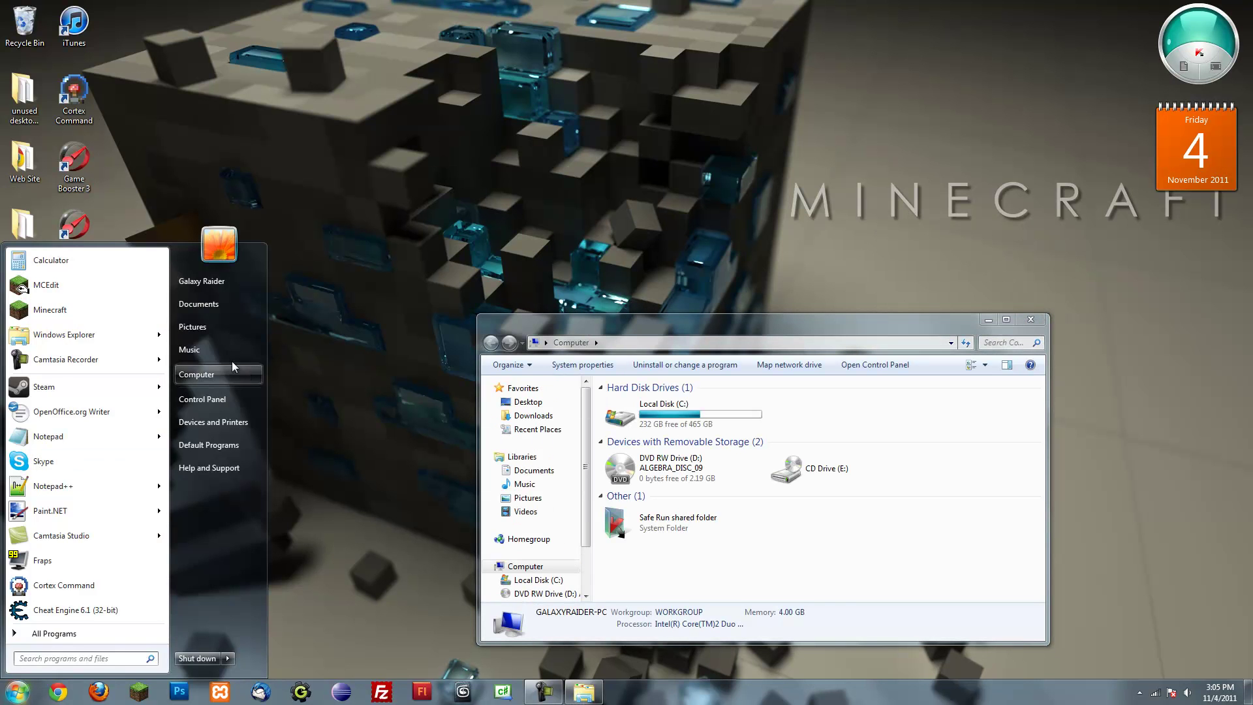
pyautogui.click(985, 530)
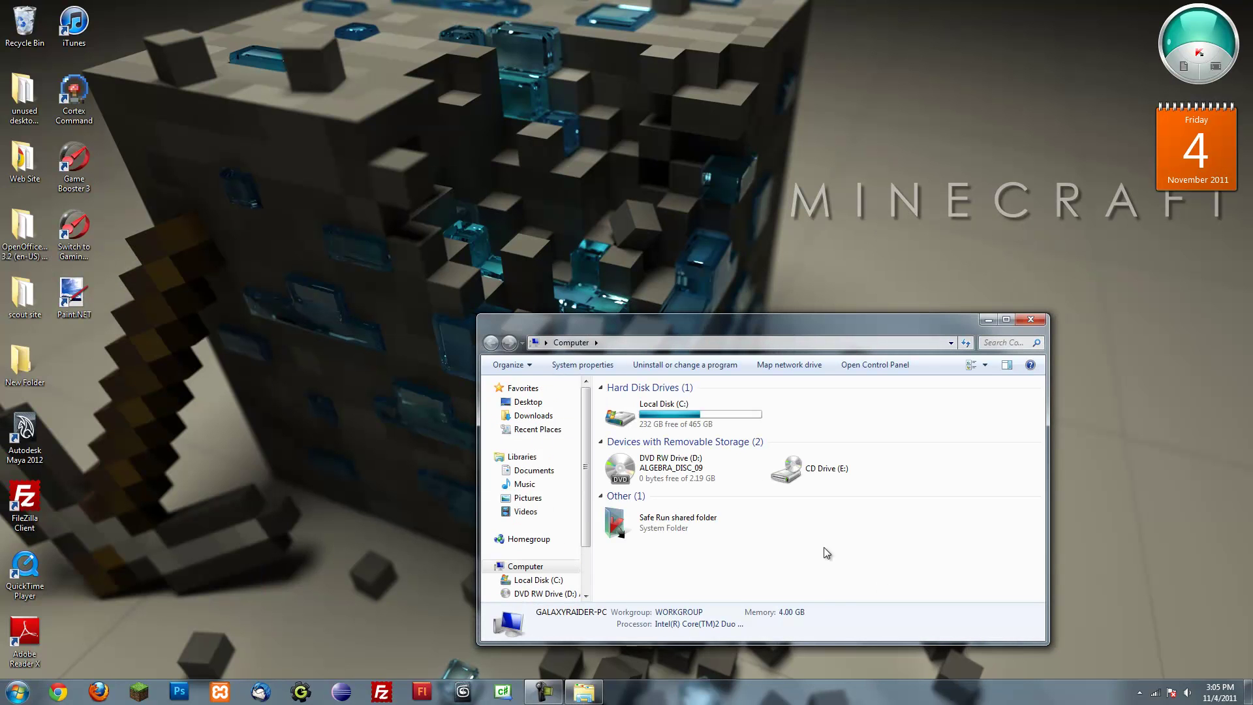
pyautogui.click(638, 405)
pyautogui.rightClick(640, 409)
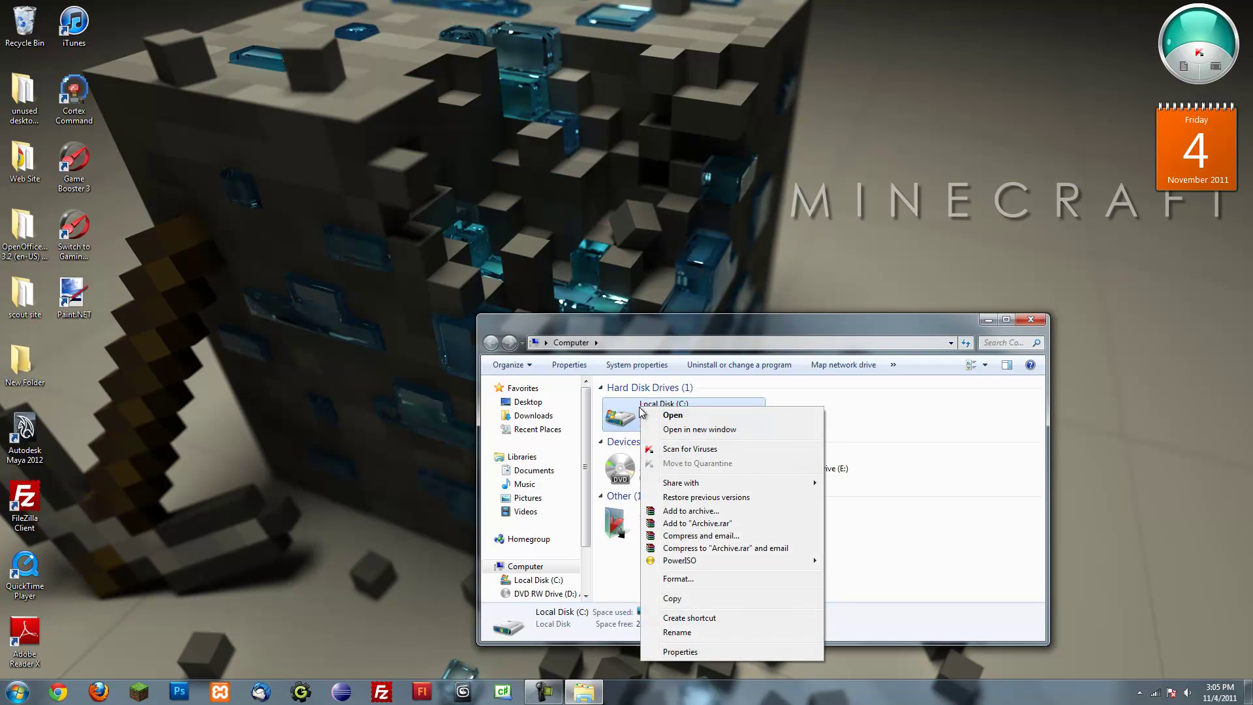
pyautogui.click(680, 651)
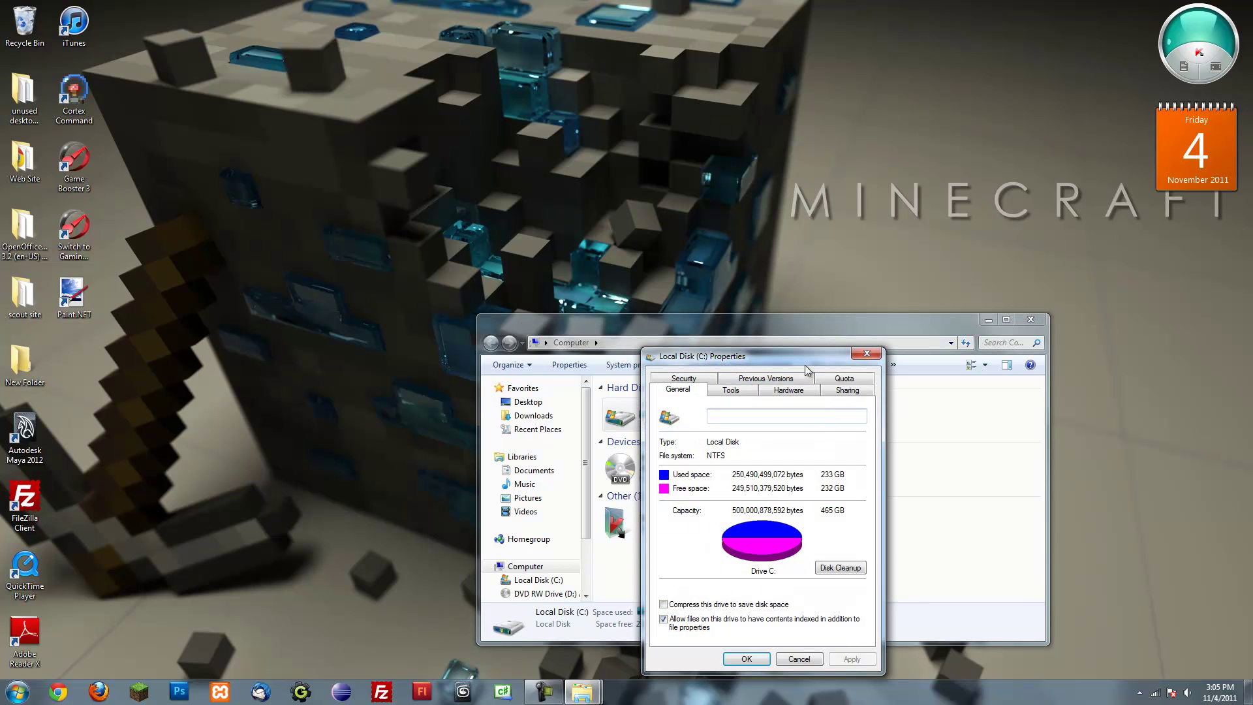
# Arrange the C: Properties and Computer windows near the top of the screen
pyautogui.moveTo(799, 294); pyautogui.dragTo(515, 117)
pyautogui.click(555, 331)
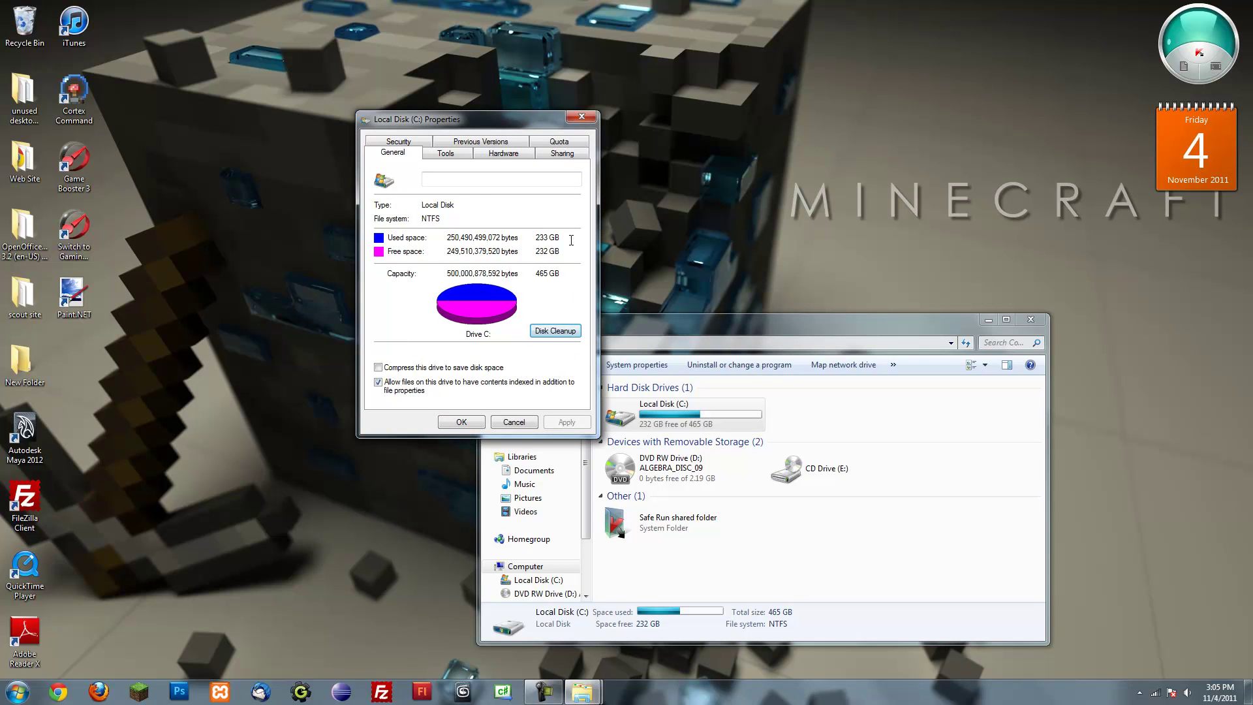
pyautogui.moveTo(458, 117); pyautogui.dragTo(237, 11)
pyautogui.moveTo(636, 321); pyautogui.dragTo(549, 12)
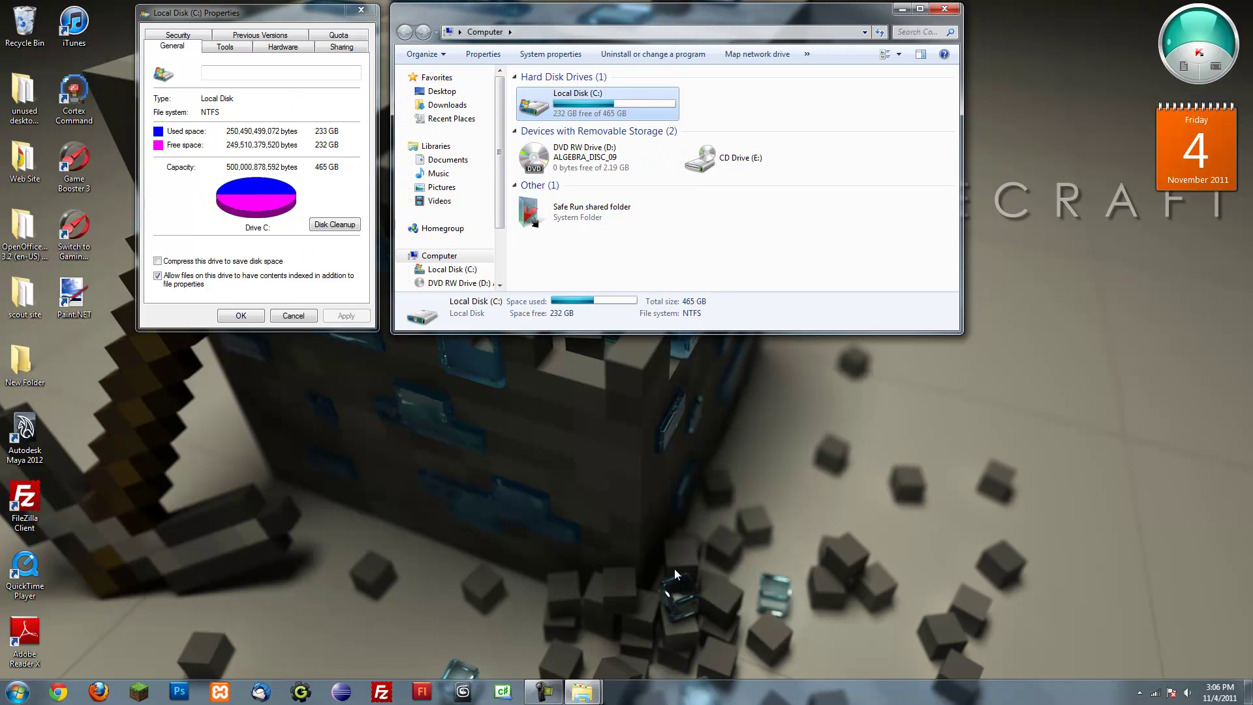
# Start Disk Cleanup on C: and show the Tools tab, with the scan window placed below
pyautogui.click(335, 223)
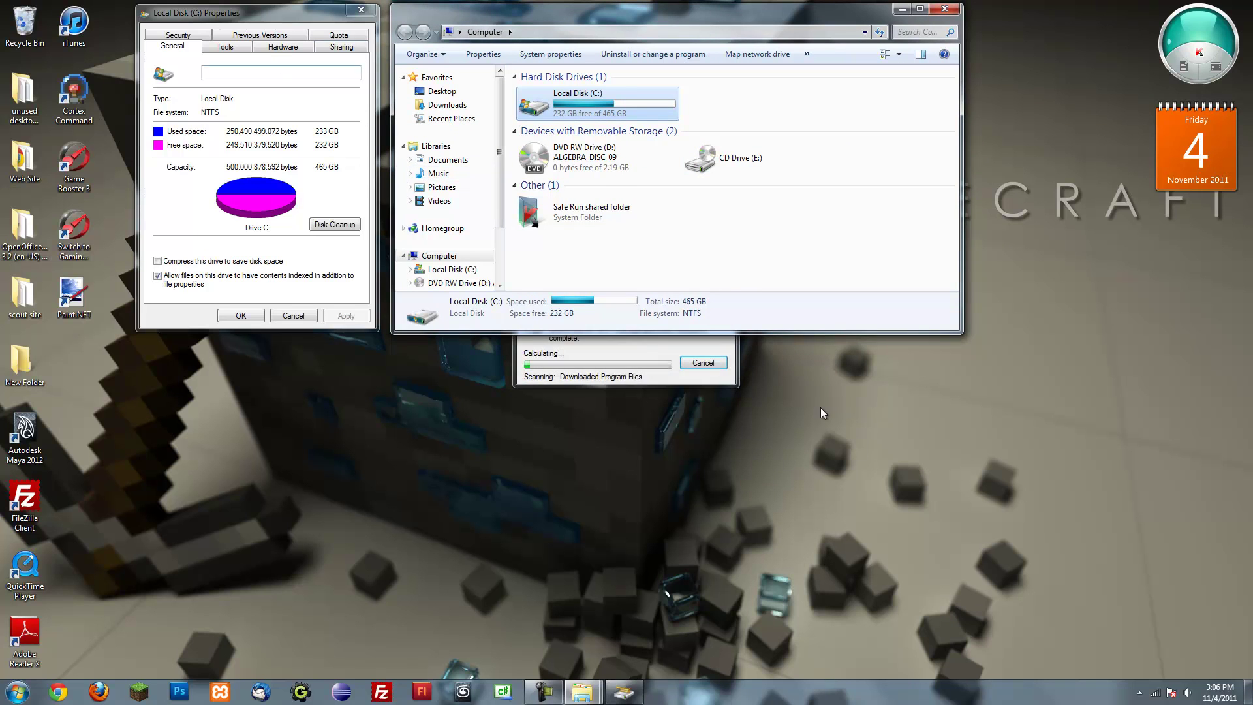
pyautogui.moveTo(610, 304); pyautogui.dragTo(240, 358)
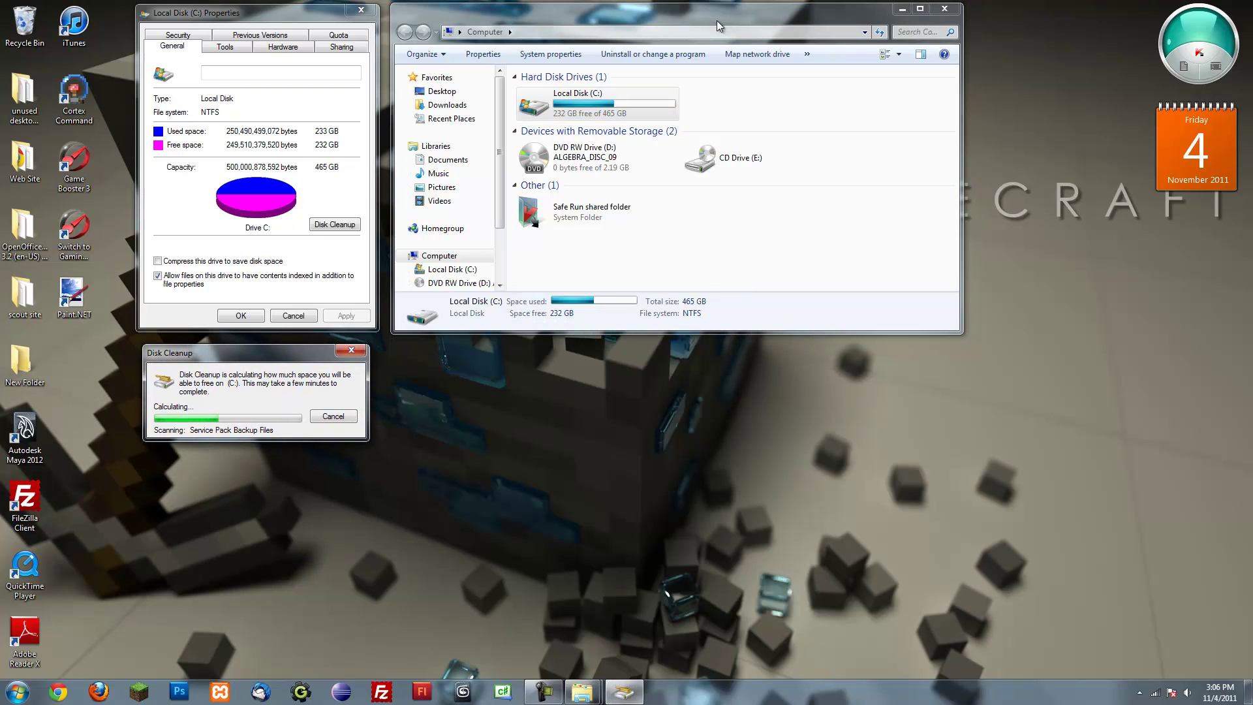
pyautogui.click(237, 48)
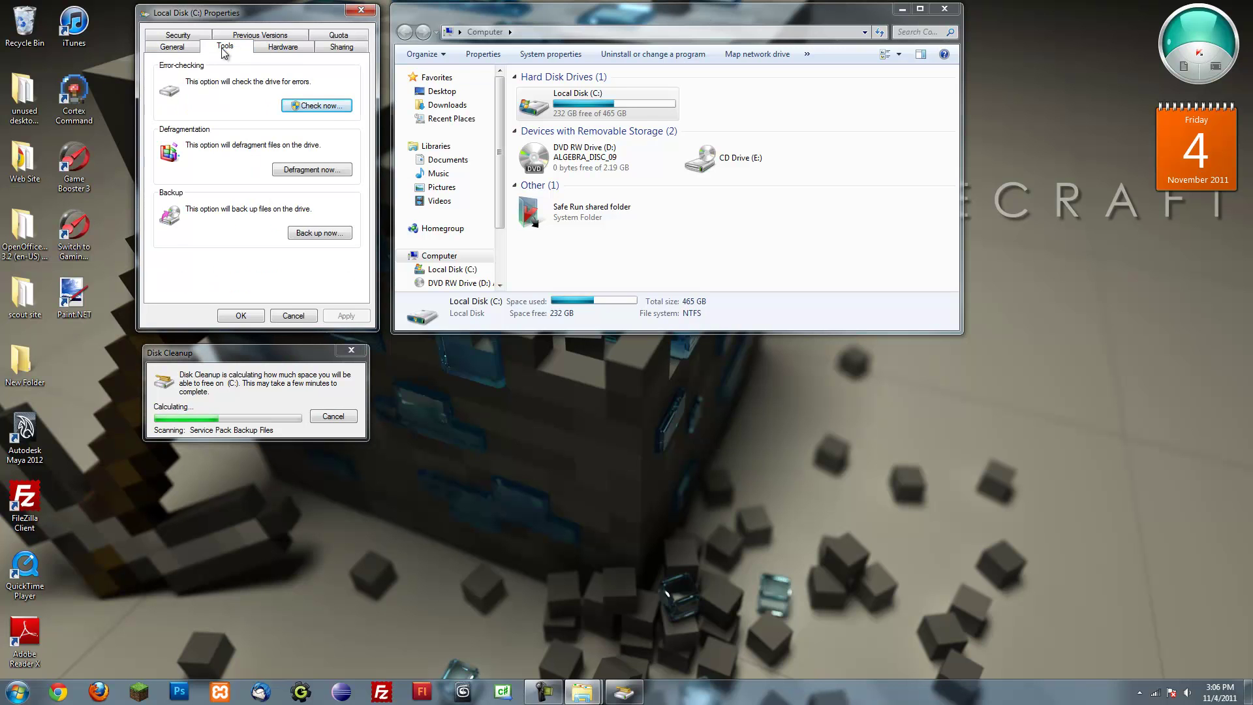
pyautogui.click(224, 355)
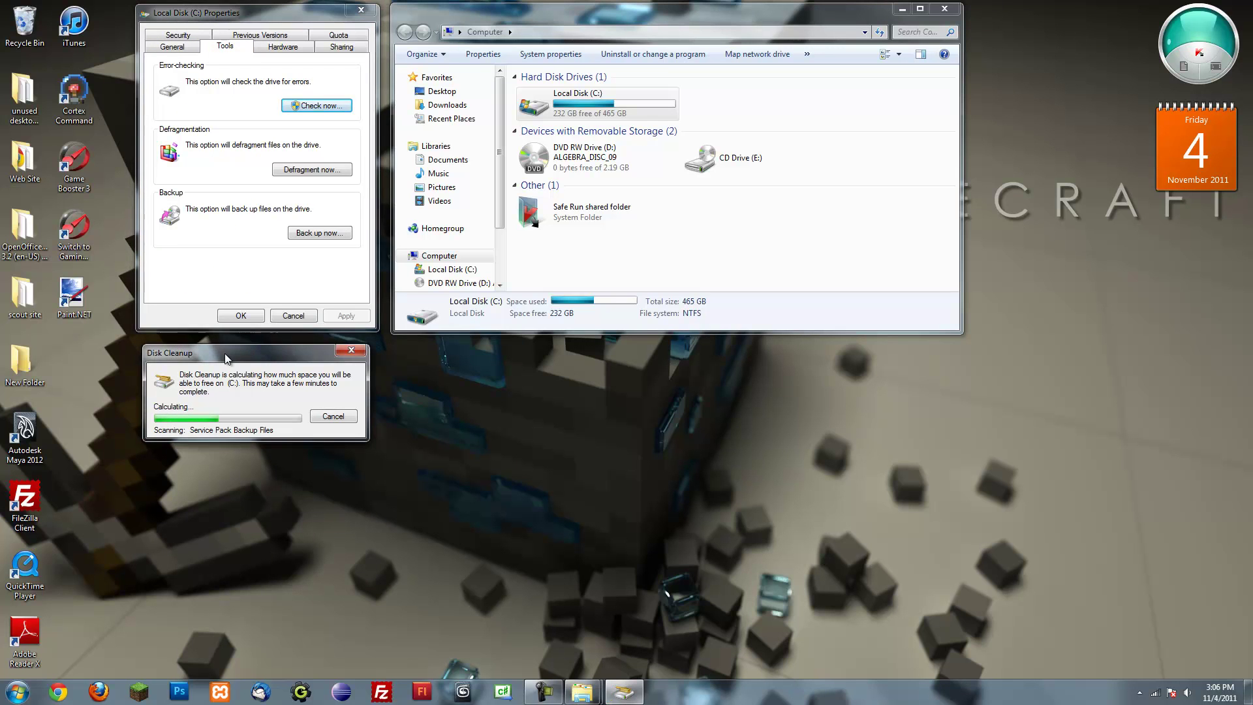
pyautogui.moveTo(224, 353); pyautogui.dragTo(218, 351)
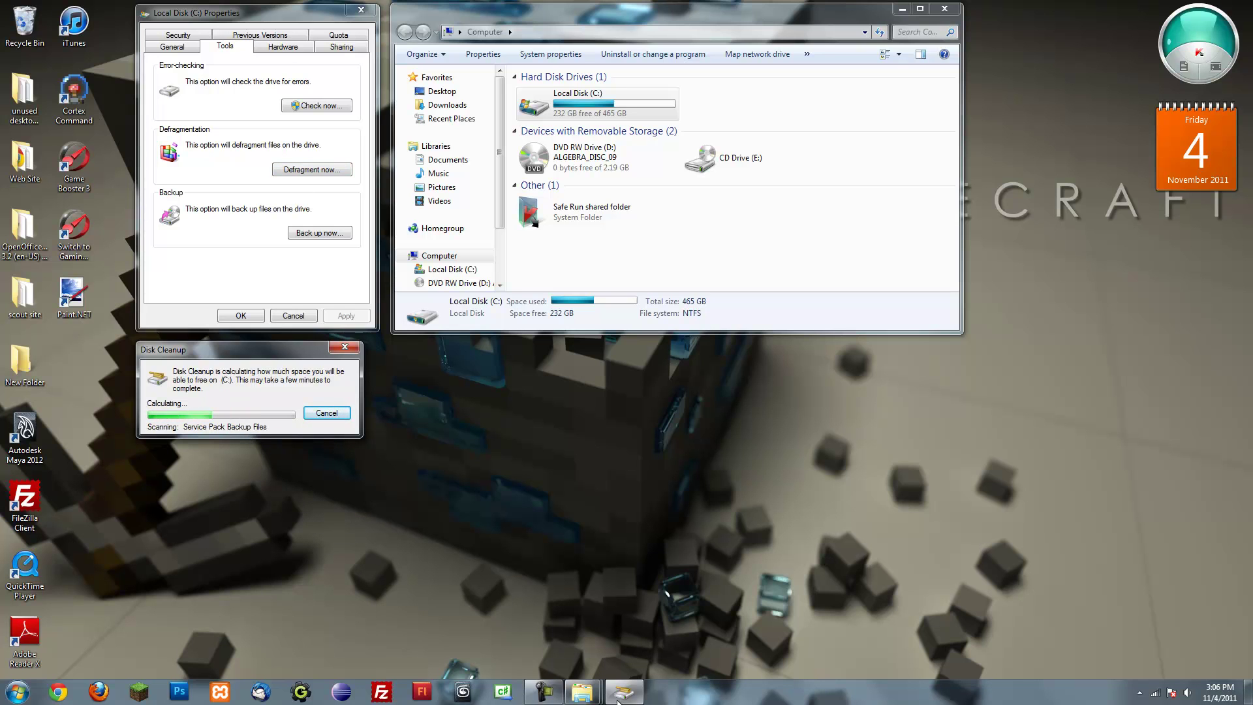
# Permanently delete the checked junk files on C:, freeing up to 113 MB
pyautogui.click(544, 692)
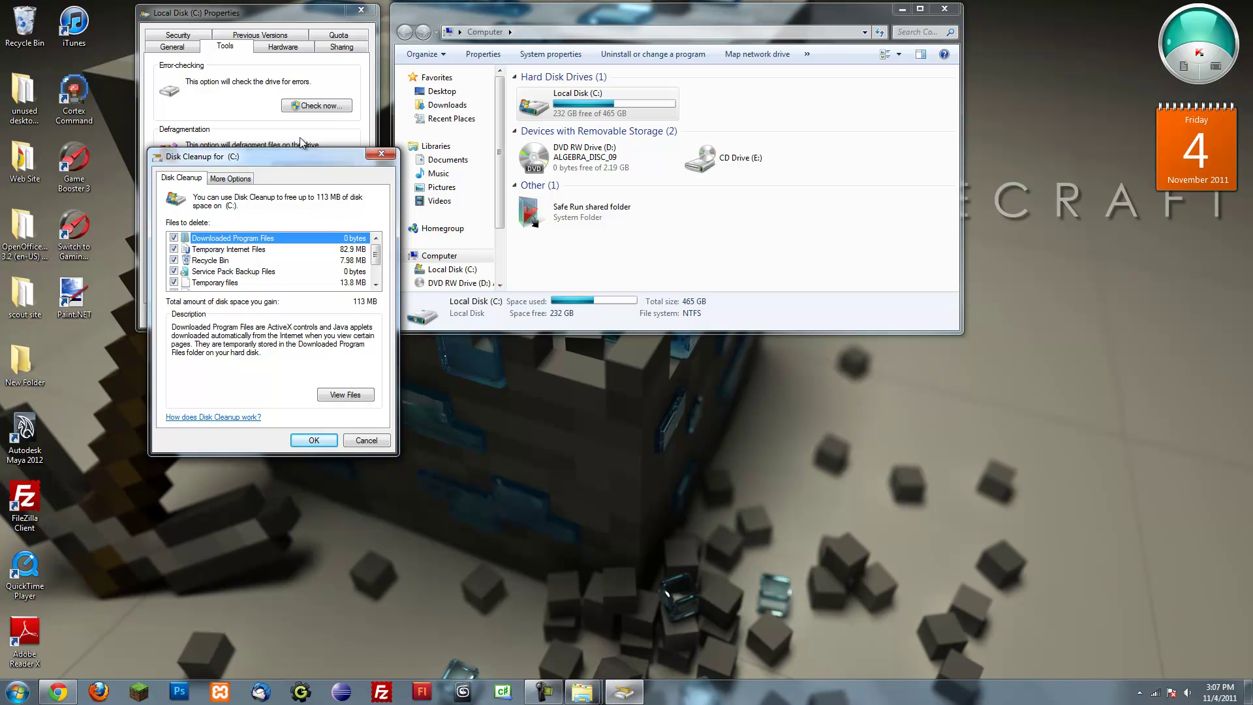
pyautogui.moveTo(236, 159); pyautogui.dragTo(333, 168)
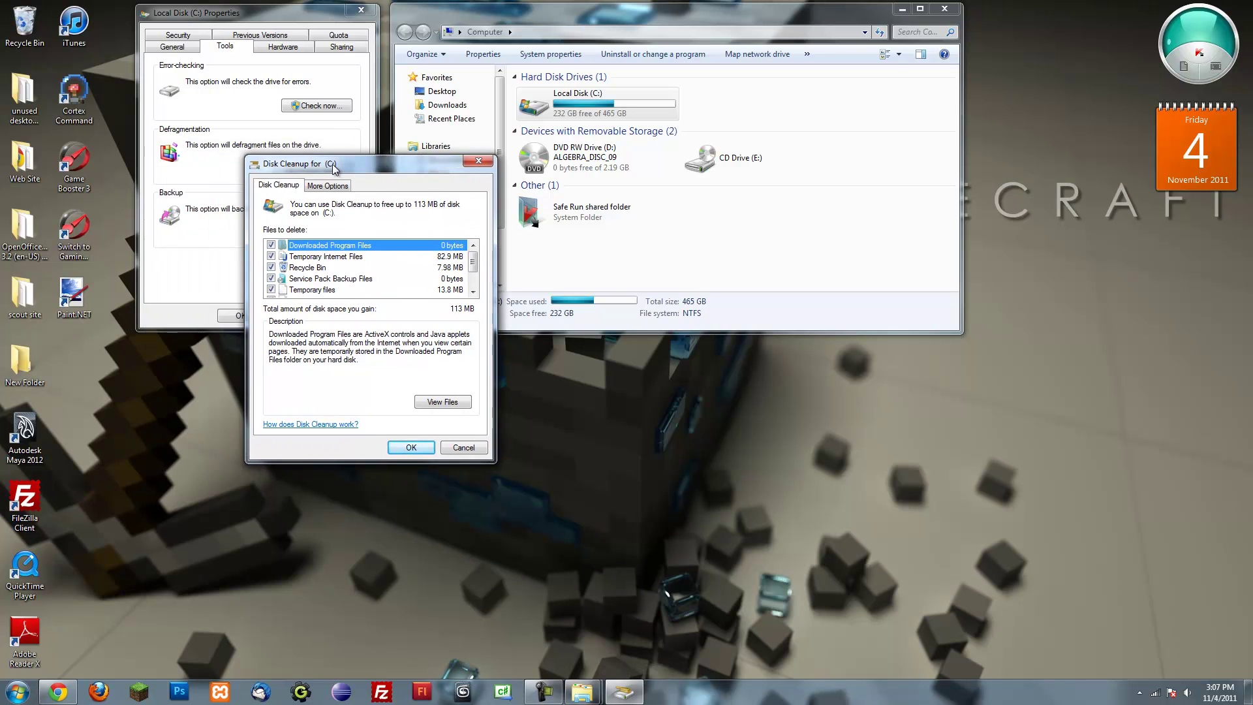
pyautogui.moveTo(473, 265)
pyautogui.mouseDown()
pyautogui.moveTo(474, 288)
pyautogui.moveTo(471, 261)
pyautogui.mouseUp()
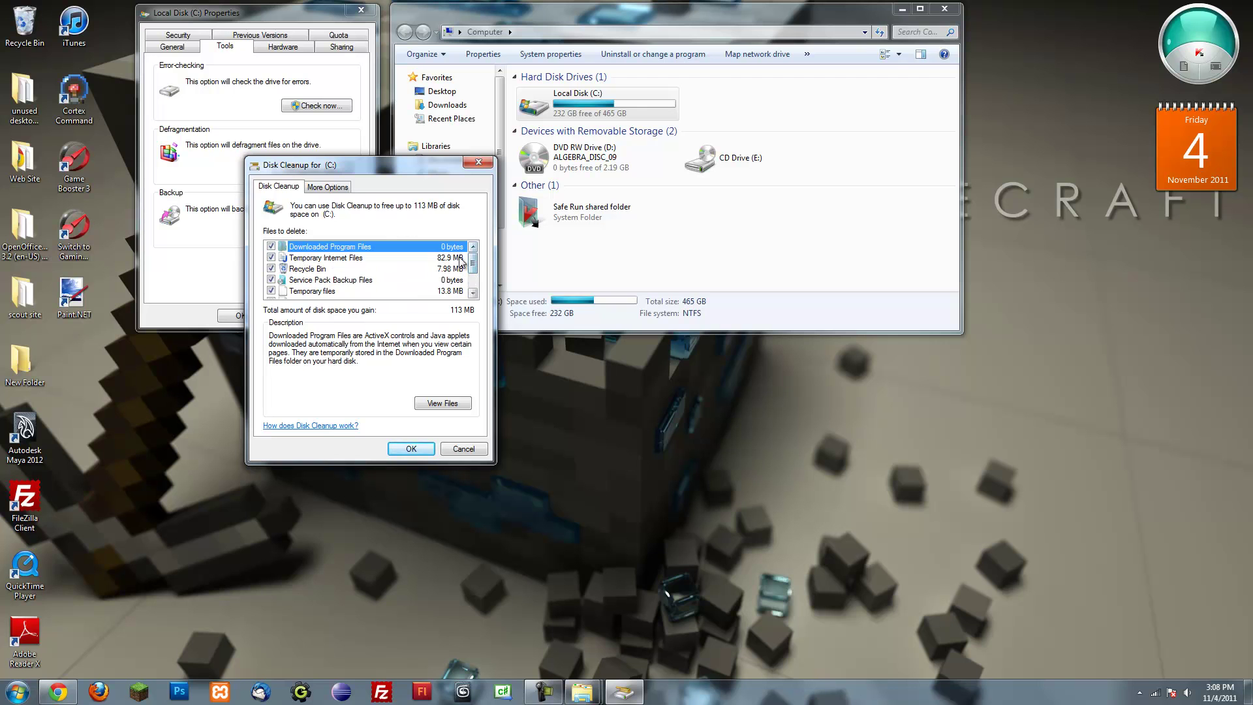
pyautogui.click(411, 448)
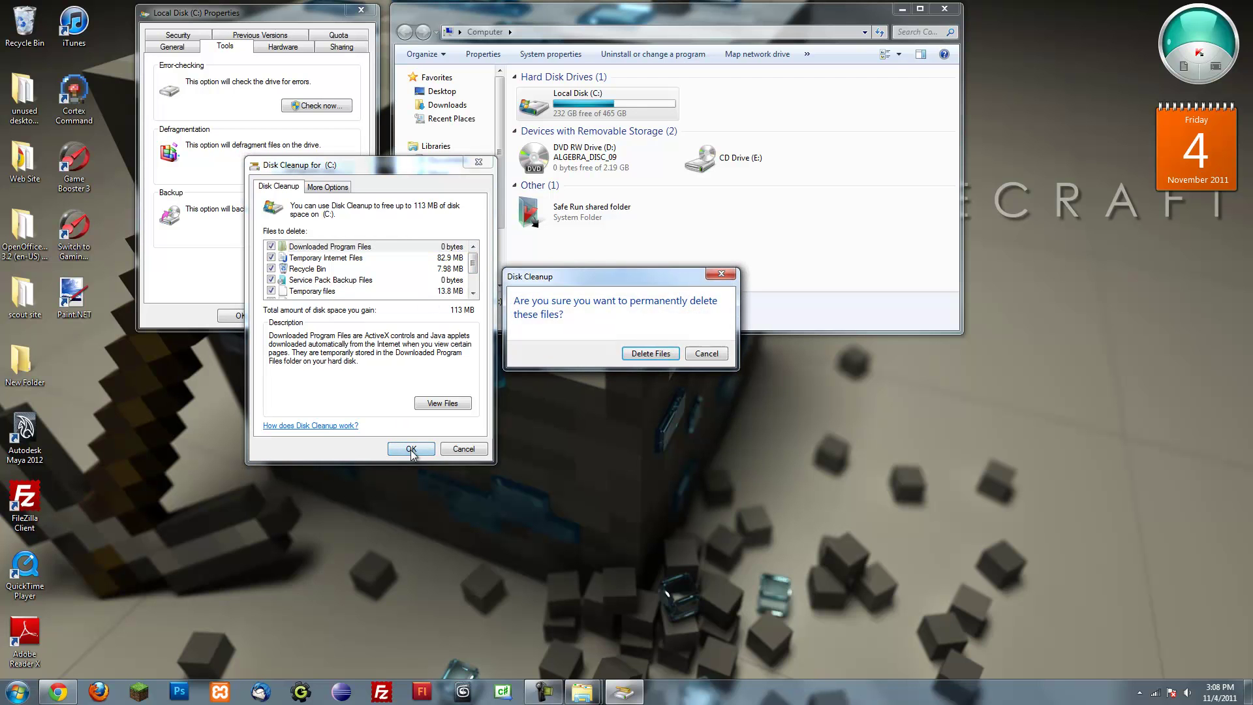
pyautogui.click(644, 354)
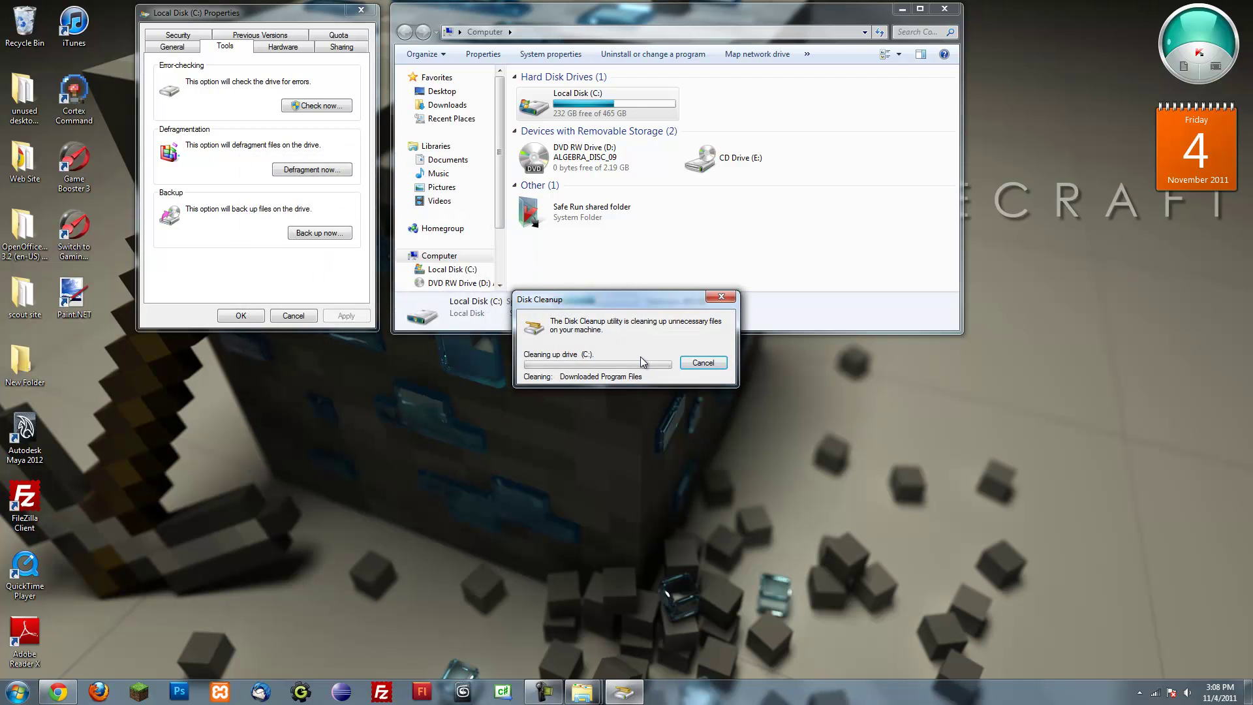
pyautogui.moveTo(628, 299); pyautogui.dragTo(246, 354)
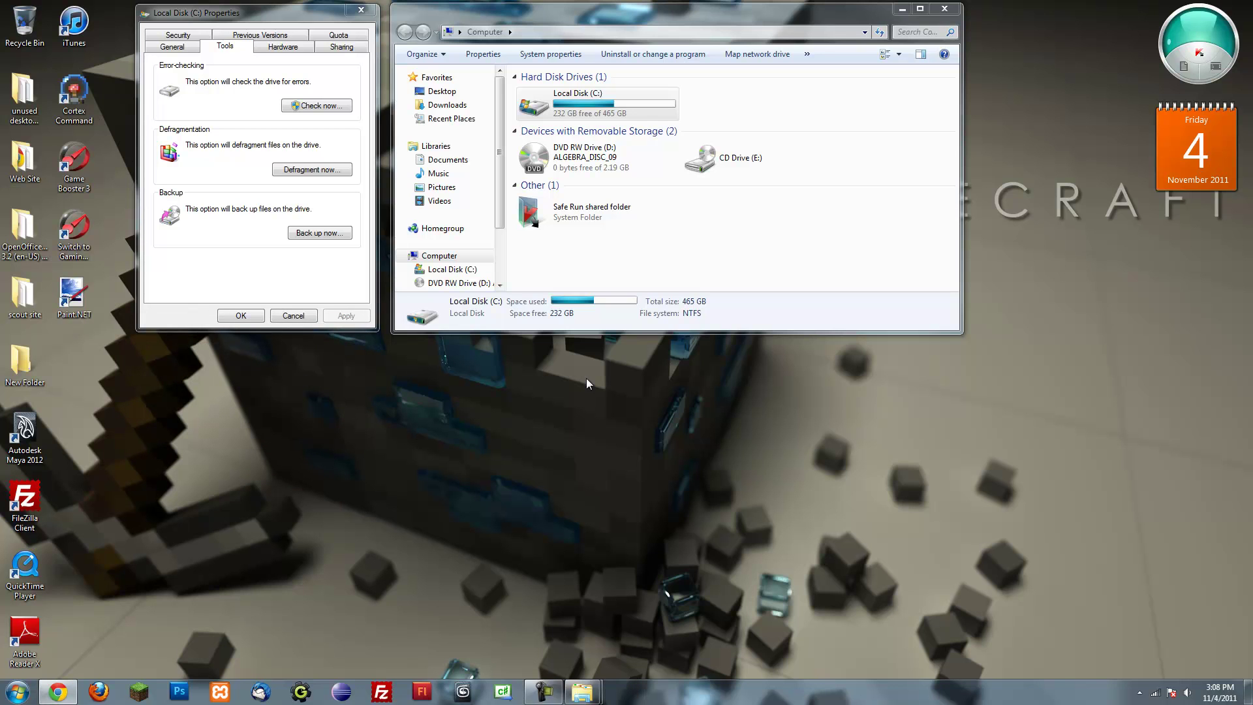
# Defragment drive C: with Disk Defragmenter until it reports 0% fragmented
pyautogui.click(718, 225)
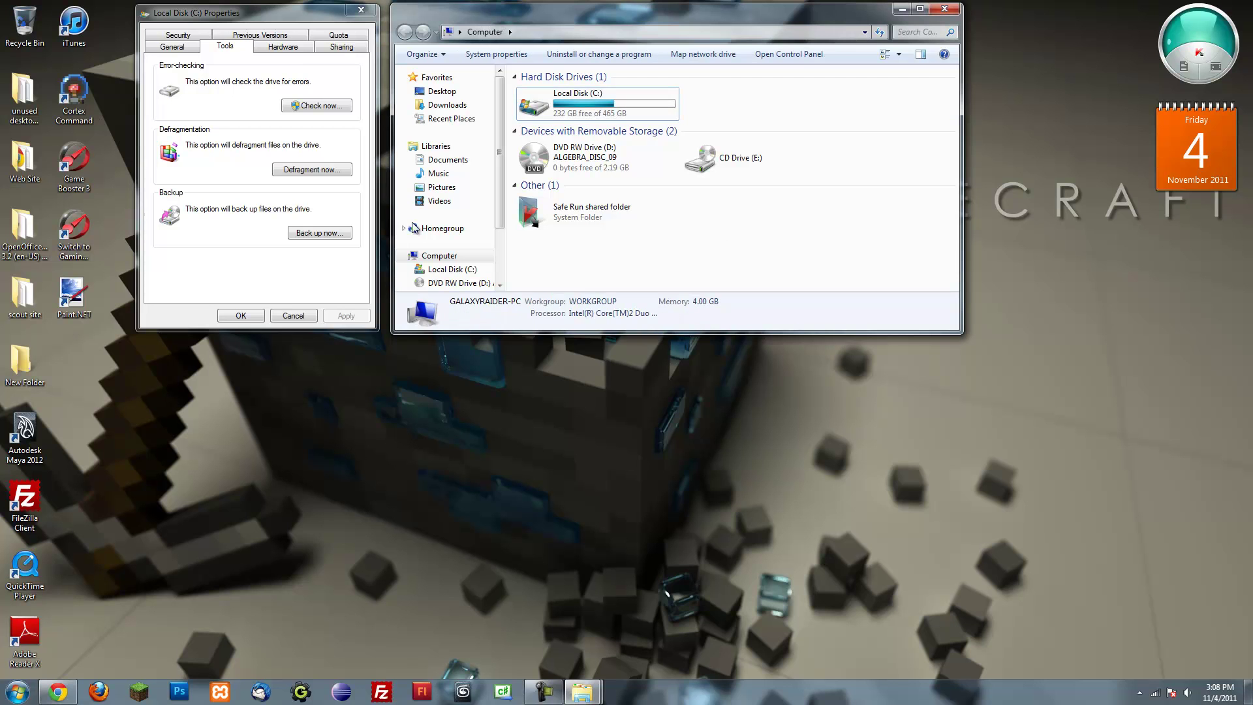
pyautogui.click(279, 171)
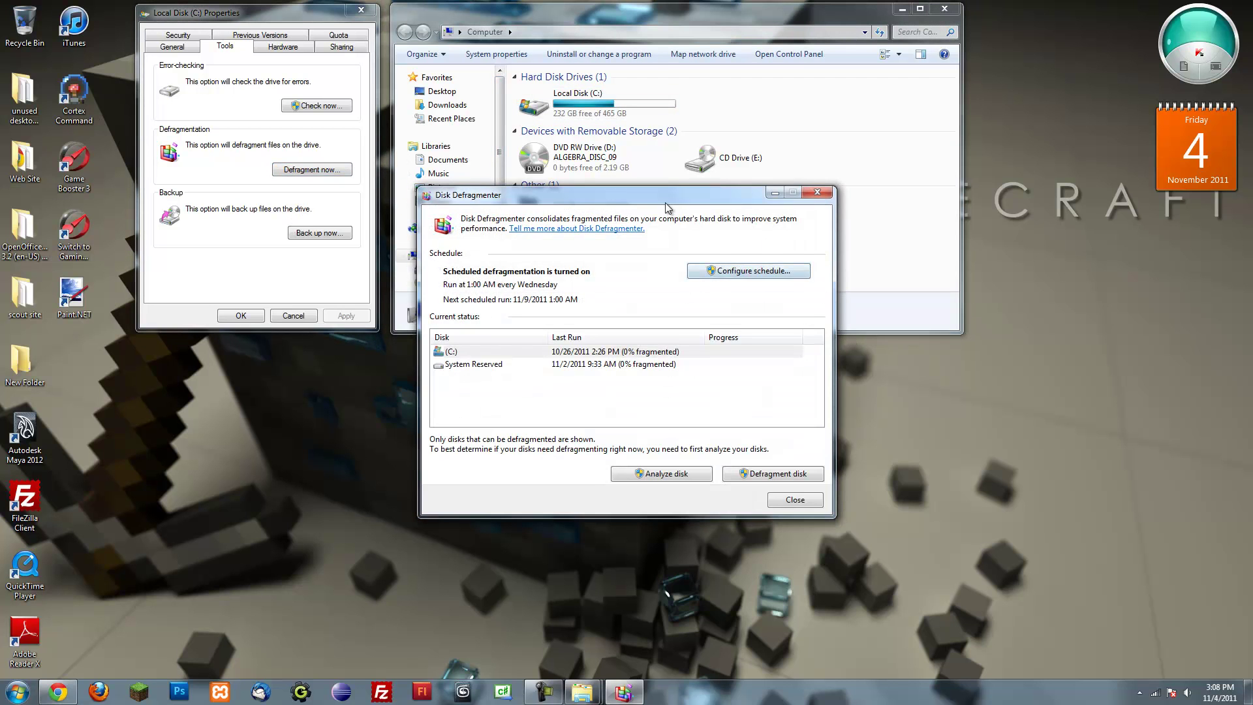
pyautogui.moveTo(664, 201); pyautogui.dragTo(380, 351)
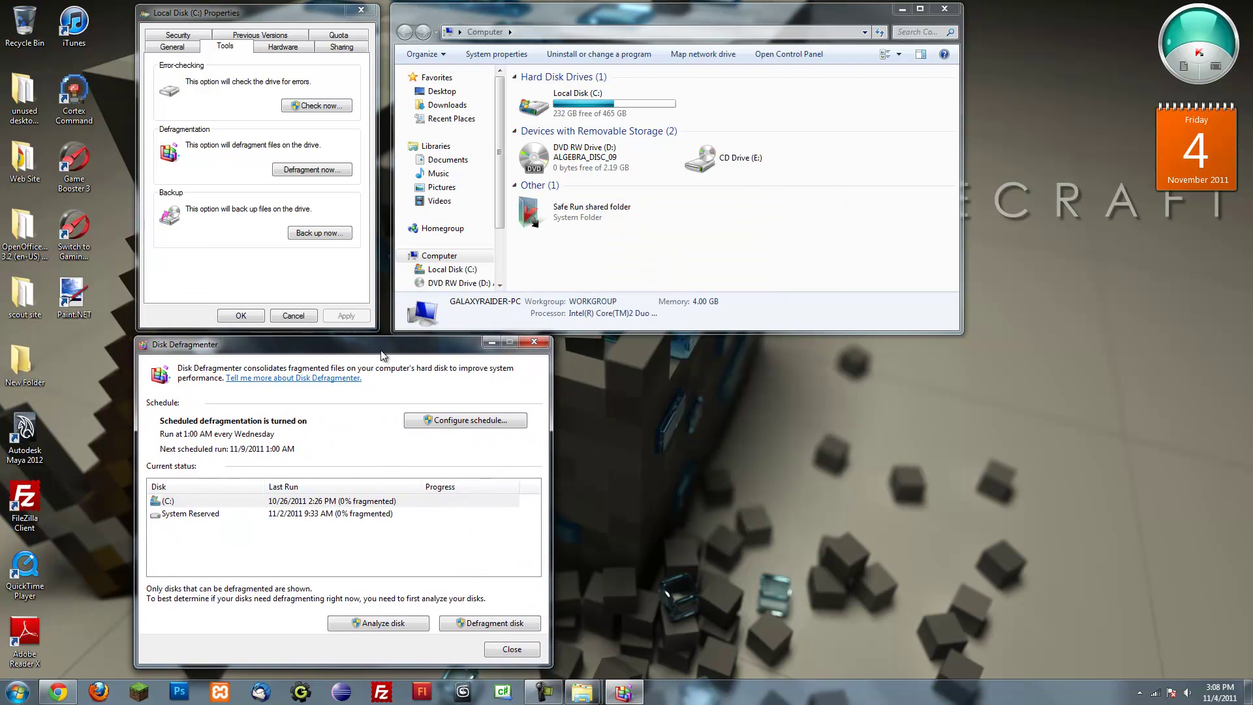
pyautogui.click(507, 624)
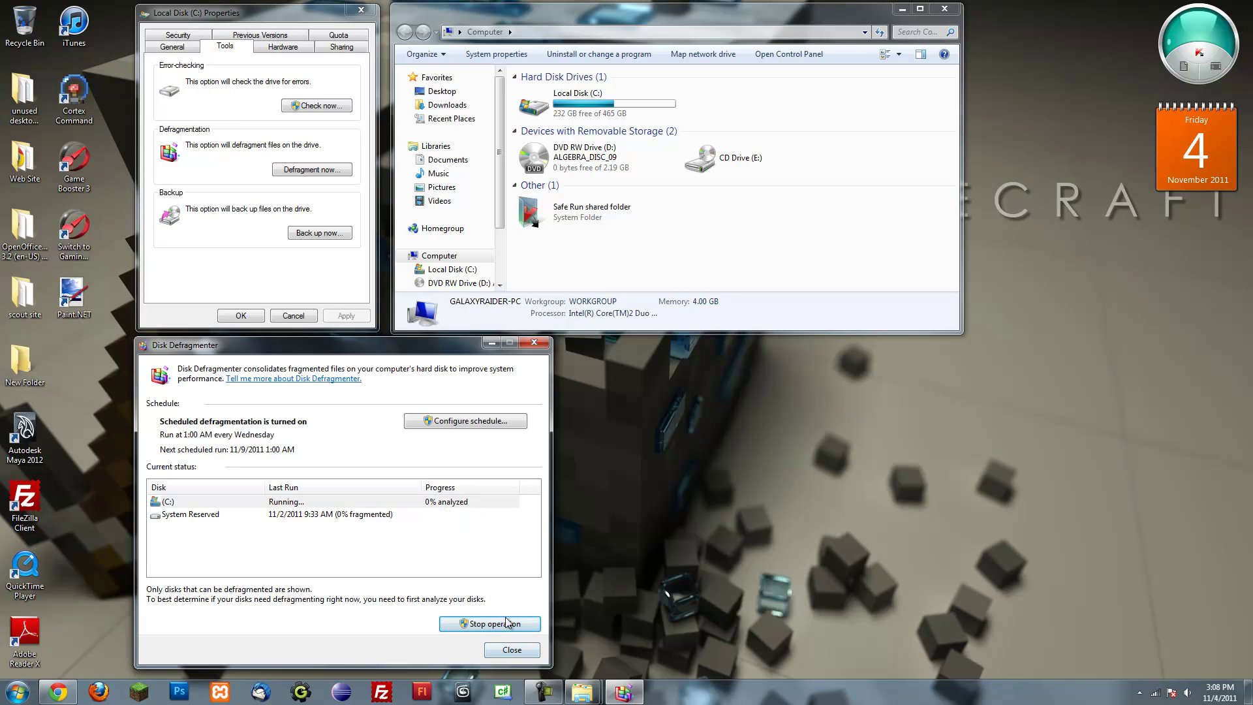
pyautogui.click(542, 693)
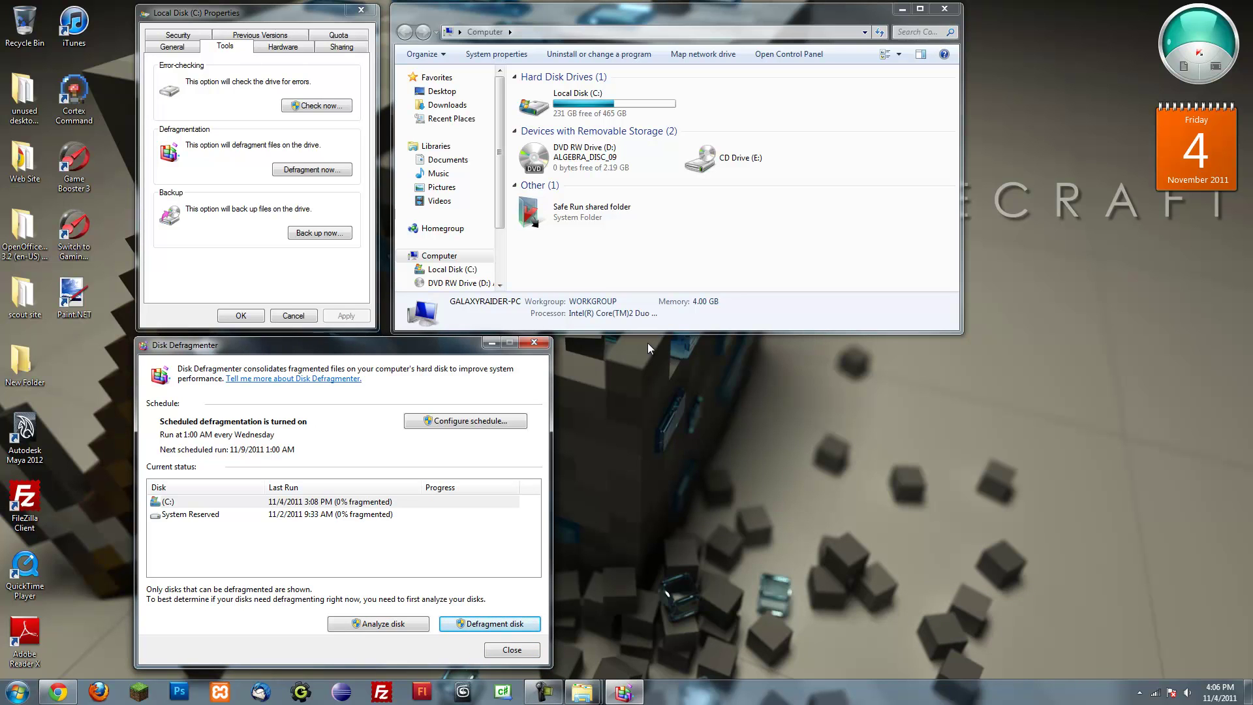
# Close the defragmenter and drive properties, then launch msconfig from Start menu search
pyautogui.hotkey('alt', 'F4')
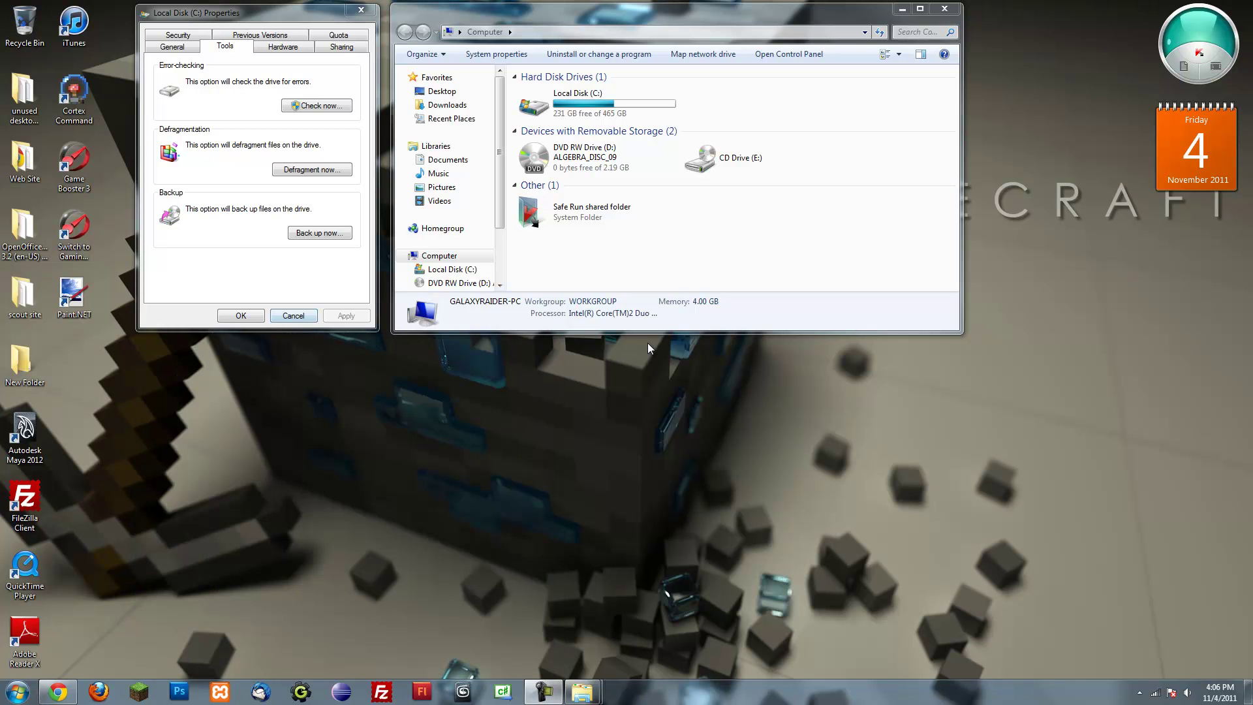
pyautogui.hotkey('alt', 'F4')
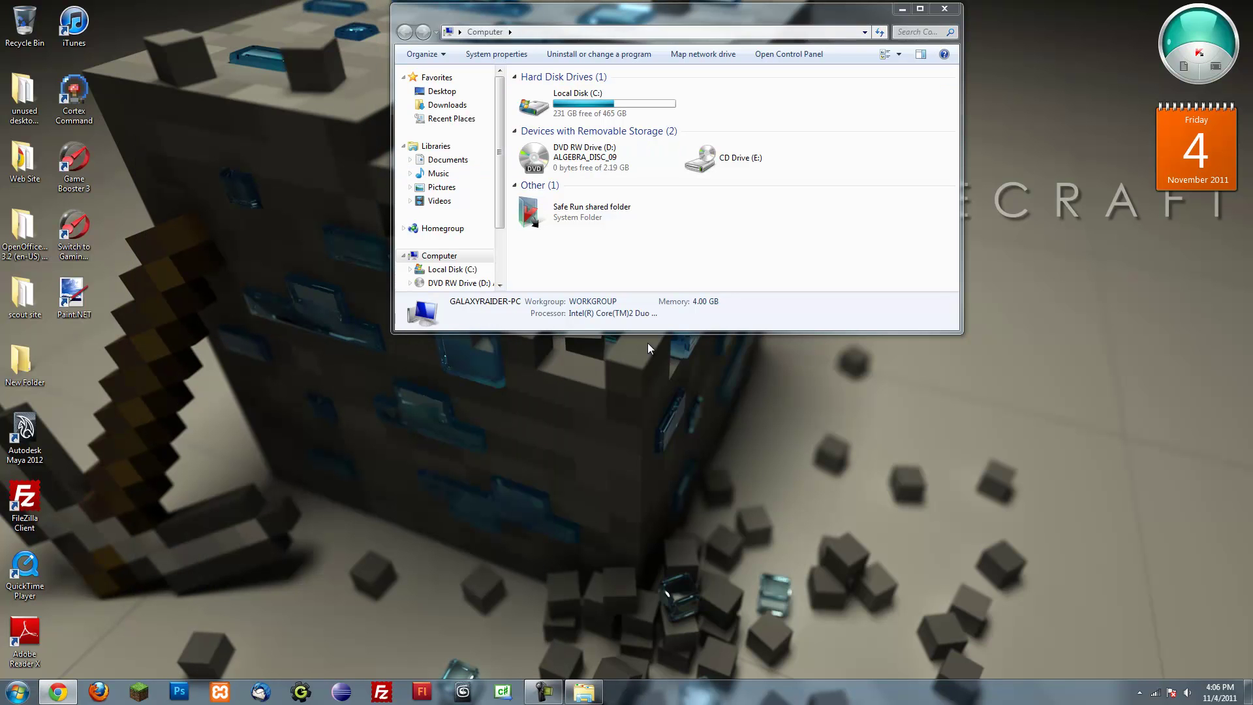
pyautogui.press('super')
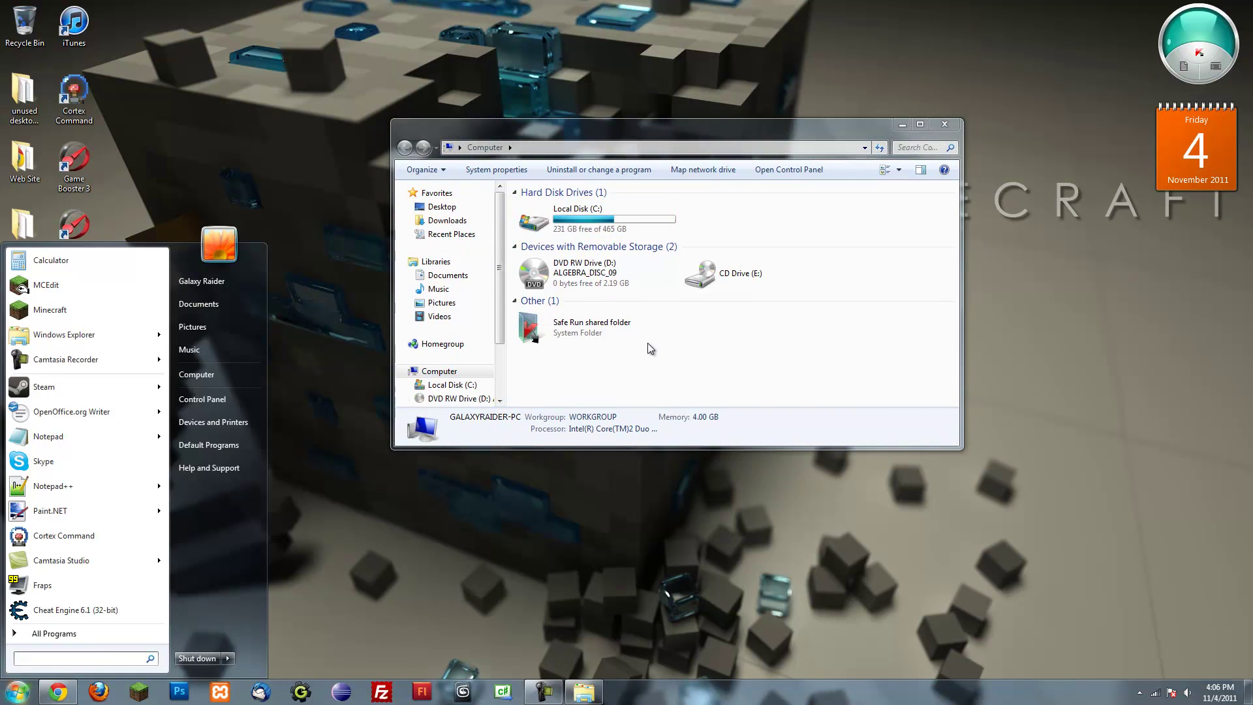
pyautogui.write('msconfig')
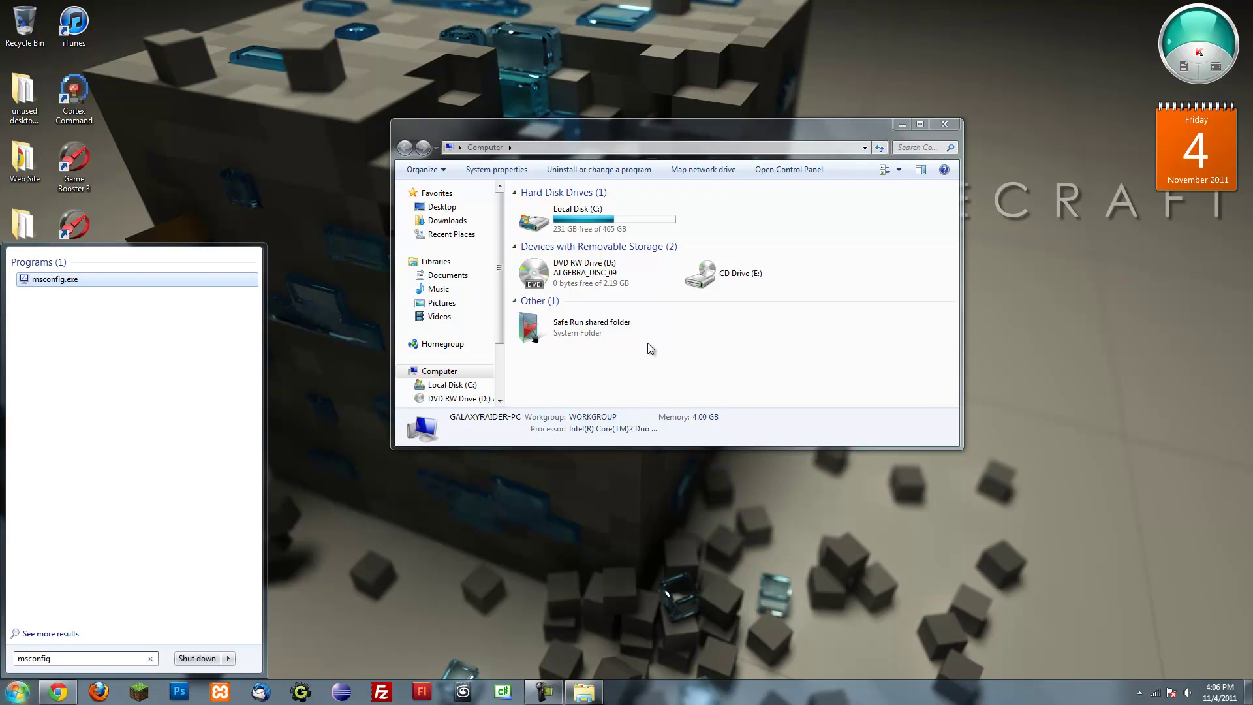
pyautogui.press('Return')
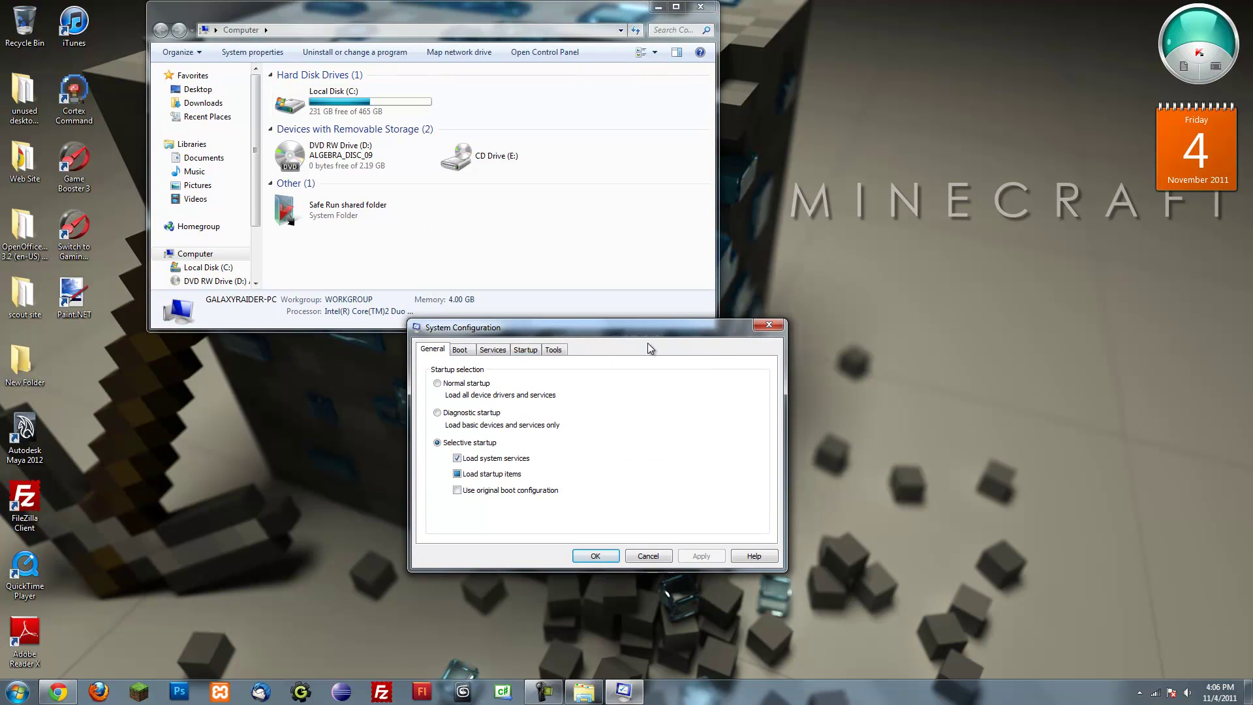
# Disable the GoogleToolbar and wireless startup items on the Startup tab
pyautogui.hotkey('ctrl', 'Tab')
pyautogui.hotkey('ctrl', 'Tab')
pyautogui.hotkey('ctrl', 'Tab')
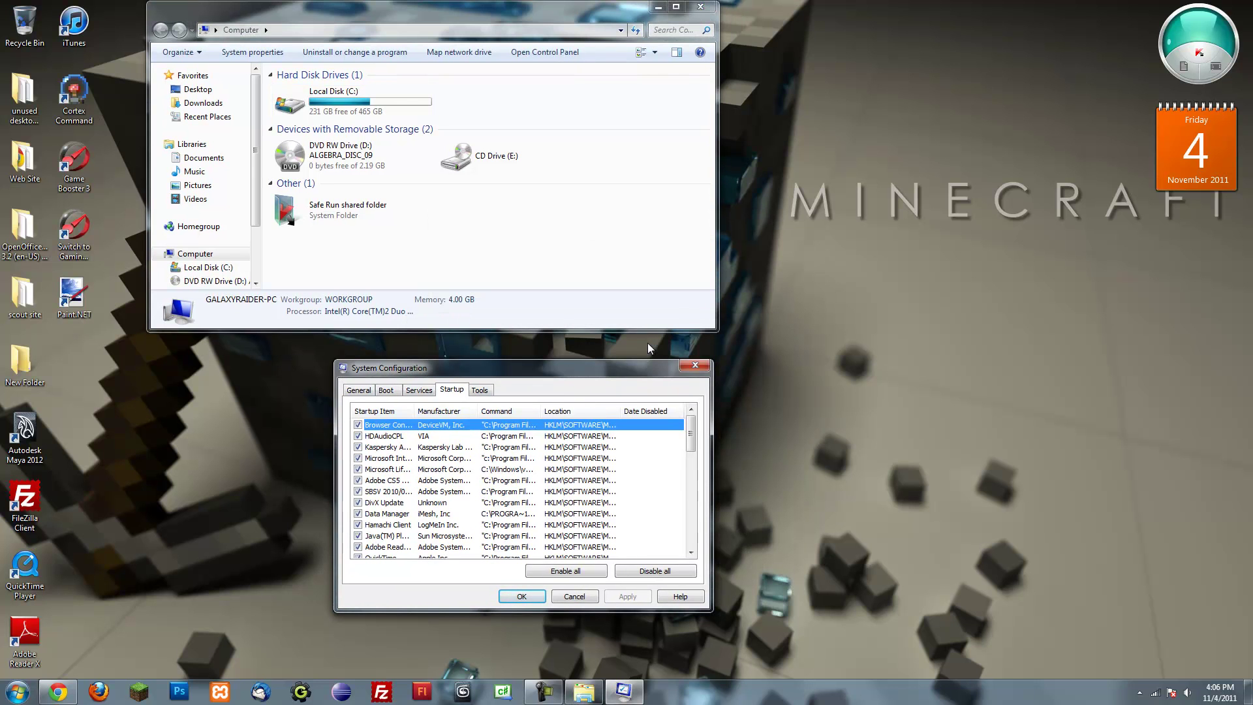
pyautogui.scroll(-6, 647, 342)
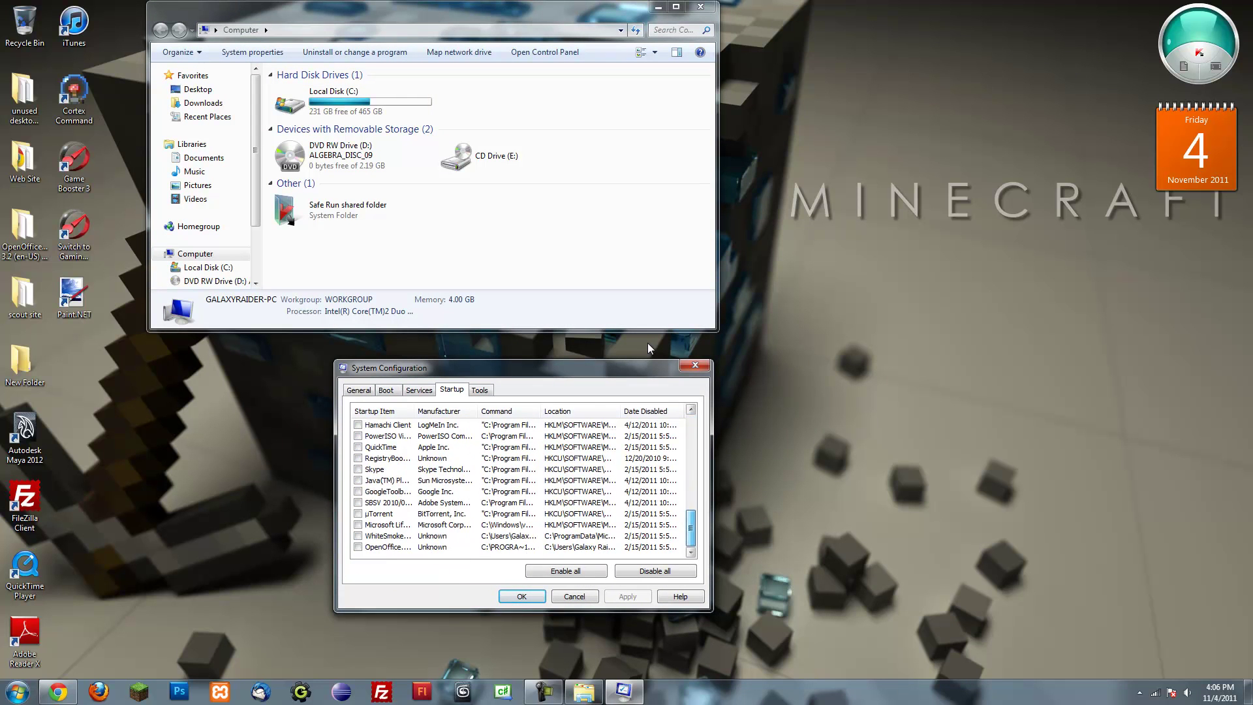
pyautogui.scroll(2, 648, 343)
pyautogui.scroll(3, 648, 342)
pyautogui.scroll(-2, 647, 342)
pyautogui.press('space')
pyautogui.press('Down')
pyautogui.press('space')
pyautogui.press('space')
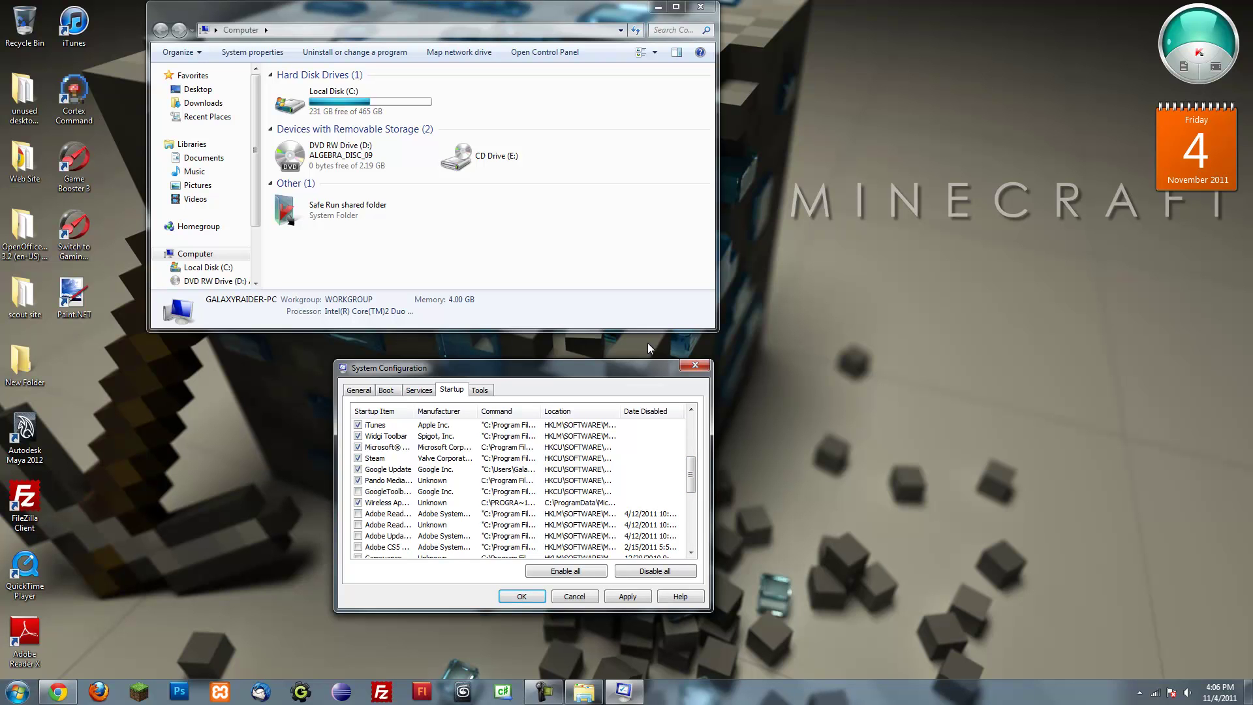
pyautogui.scroll(1, 648, 343)
pyautogui.press('Up')
pyautogui.press('Up')
pyautogui.press('Up')
pyautogui.press('Up')
pyautogui.press('Up')
pyautogui.press('Up')
pyautogui.press('Up')
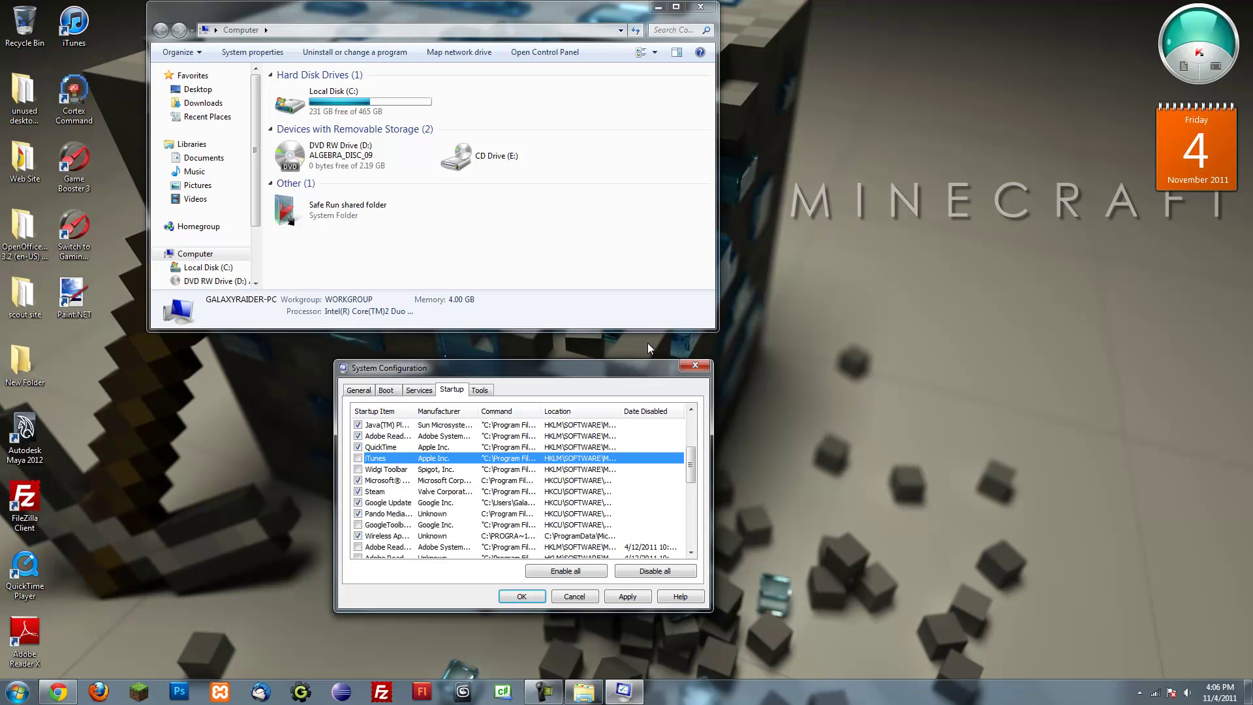
pyautogui.scroll(3, 647, 343)
pyautogui.press('Up')
pyautogui.press('Up')
pyautogui.press('Up')
pyautogui.press('Up')
pyautogui.press('Up')
pyautogui.press('Up')
pyautogui.press('Up')
pyautogui.press('Up')
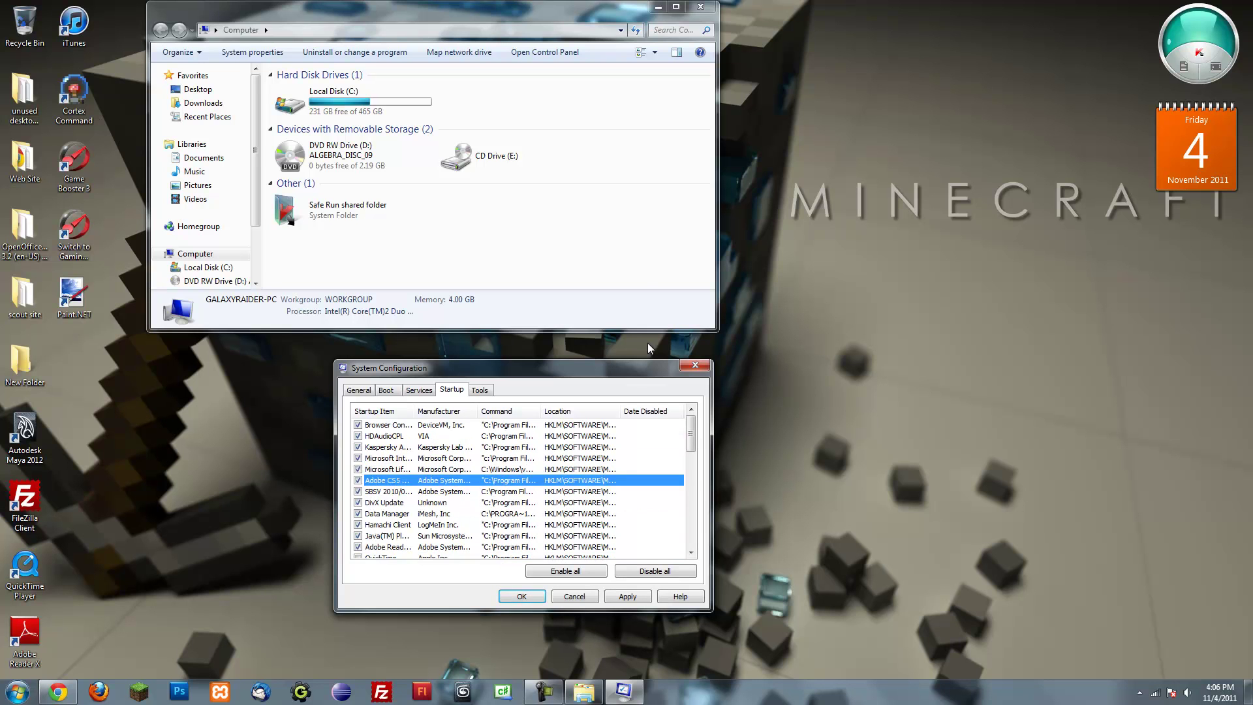
# Review the Services list and apply the System Configuration changes
pyautogui.hotkey('ctrl', 'shift', 'Tab')
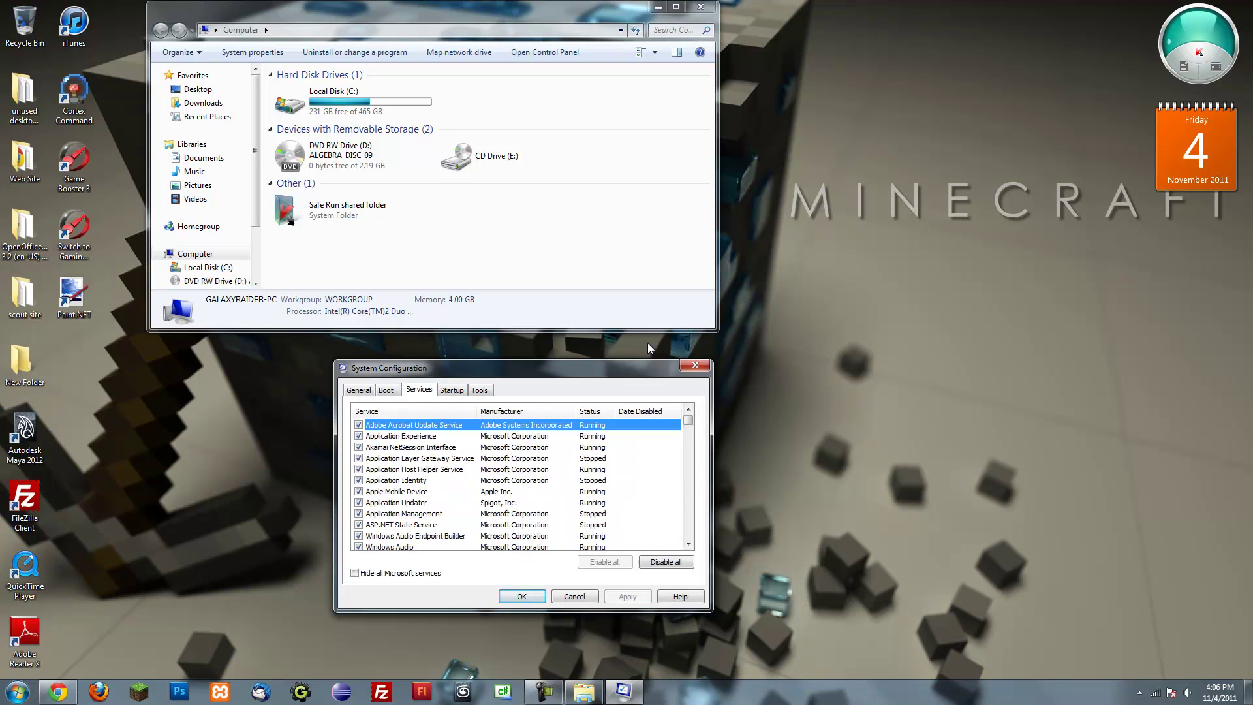
pyautogui.scroll(-6, 648, 342)
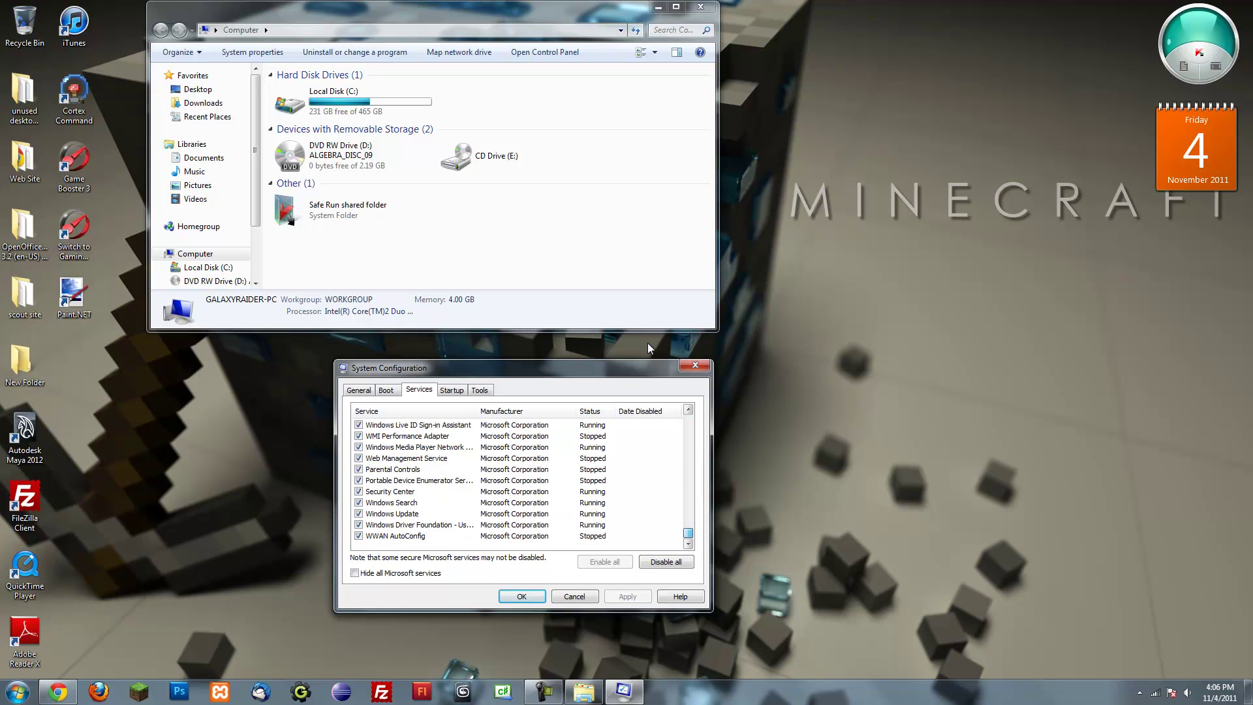
pyautogui.scroll(6, 648, 343)
pyautogui.press('Return')
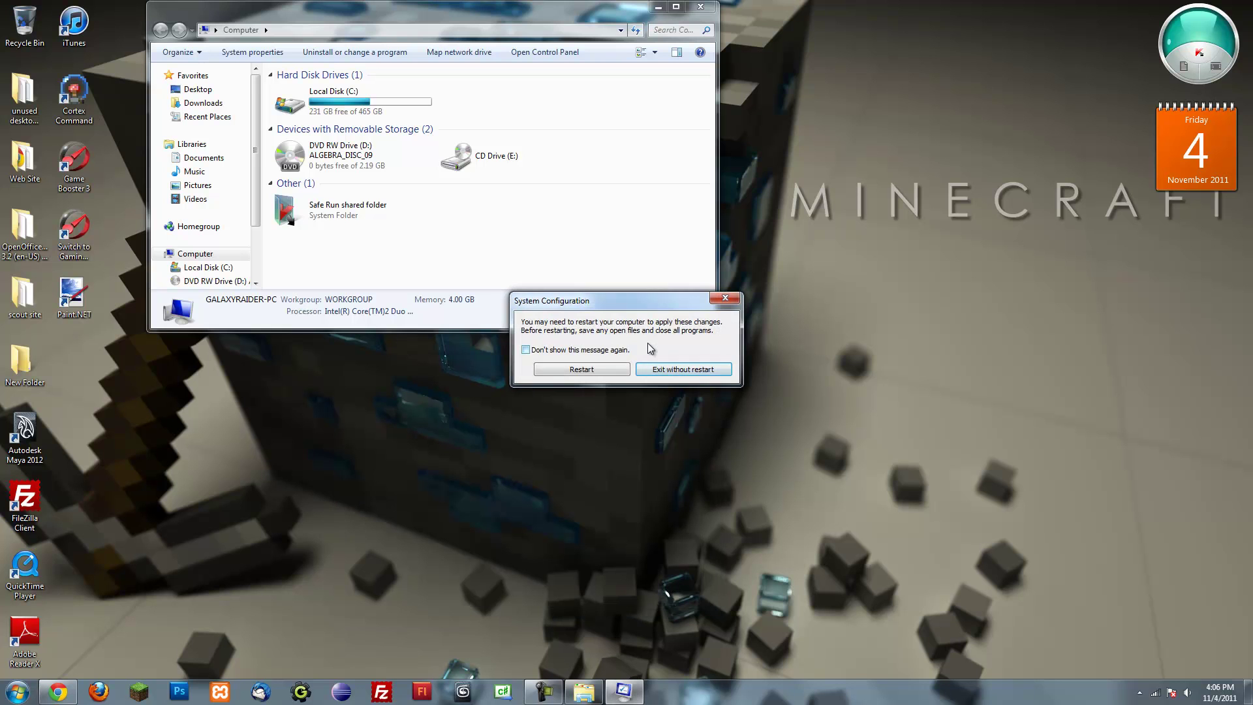
# Exit the restart prompt without restarting
pyautogui.press('Return')
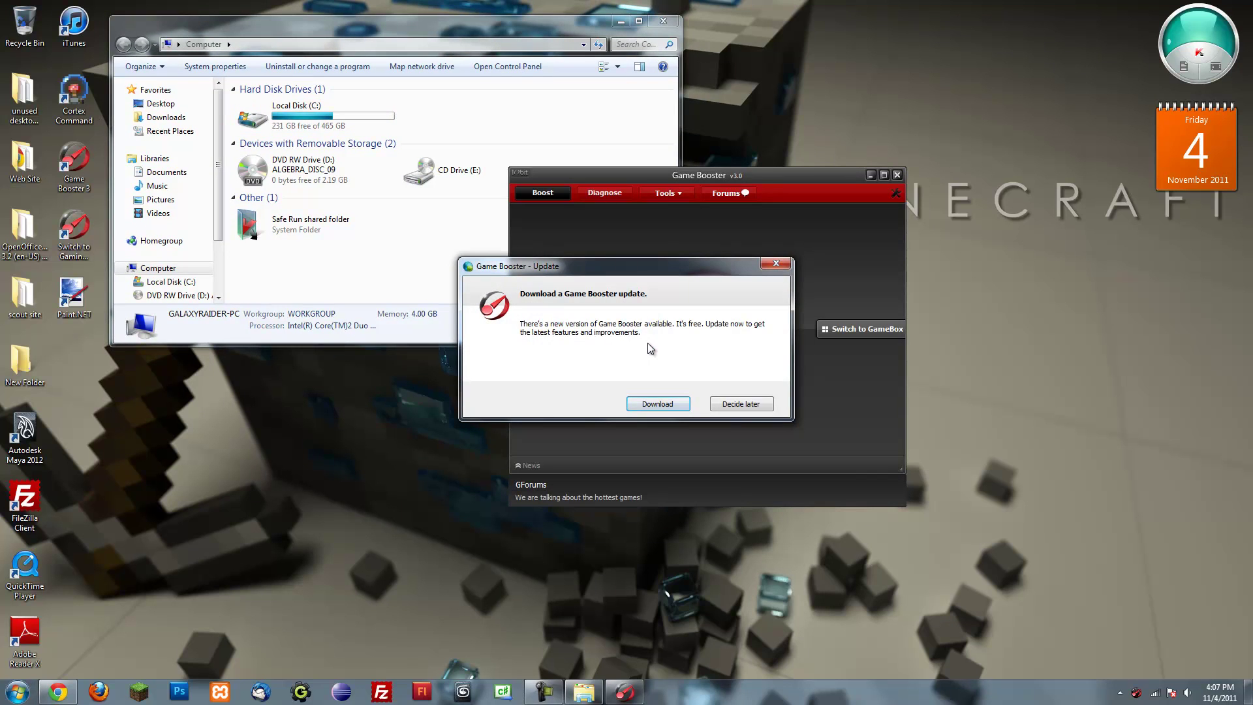
# Postpone the Game Booster update and start a boost
pyautogui.press('Escape')
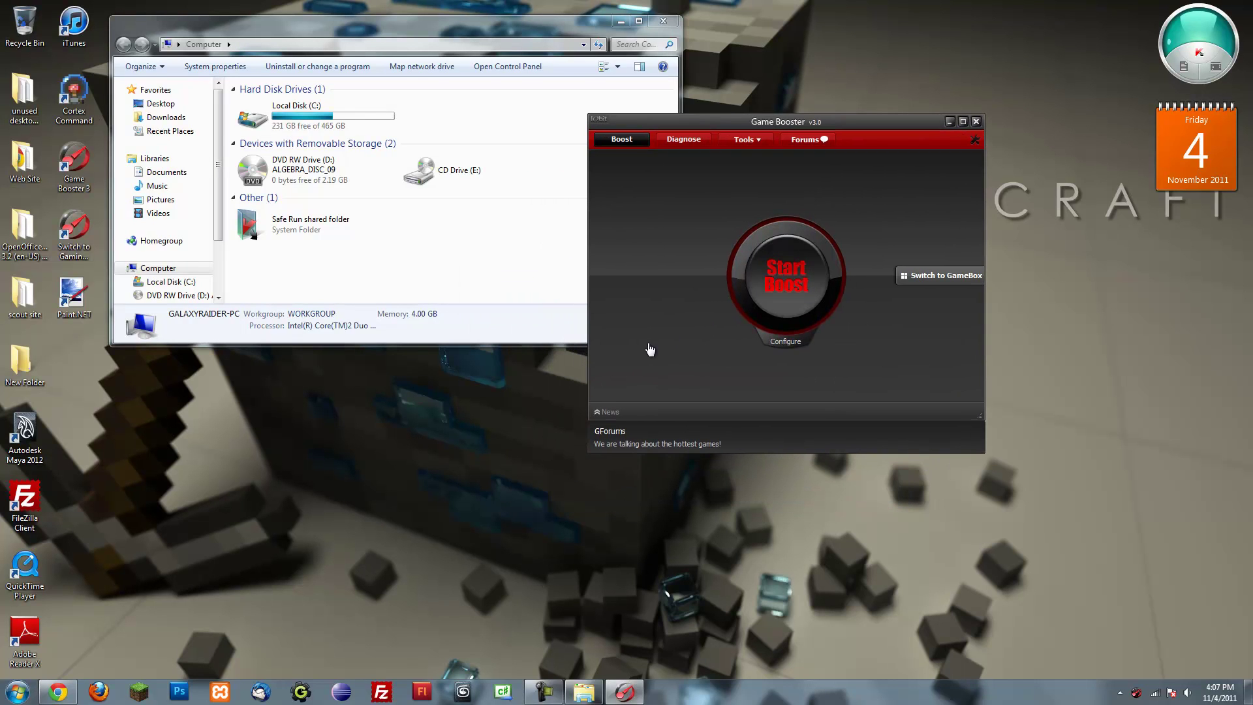
pyautogui.press('Return')
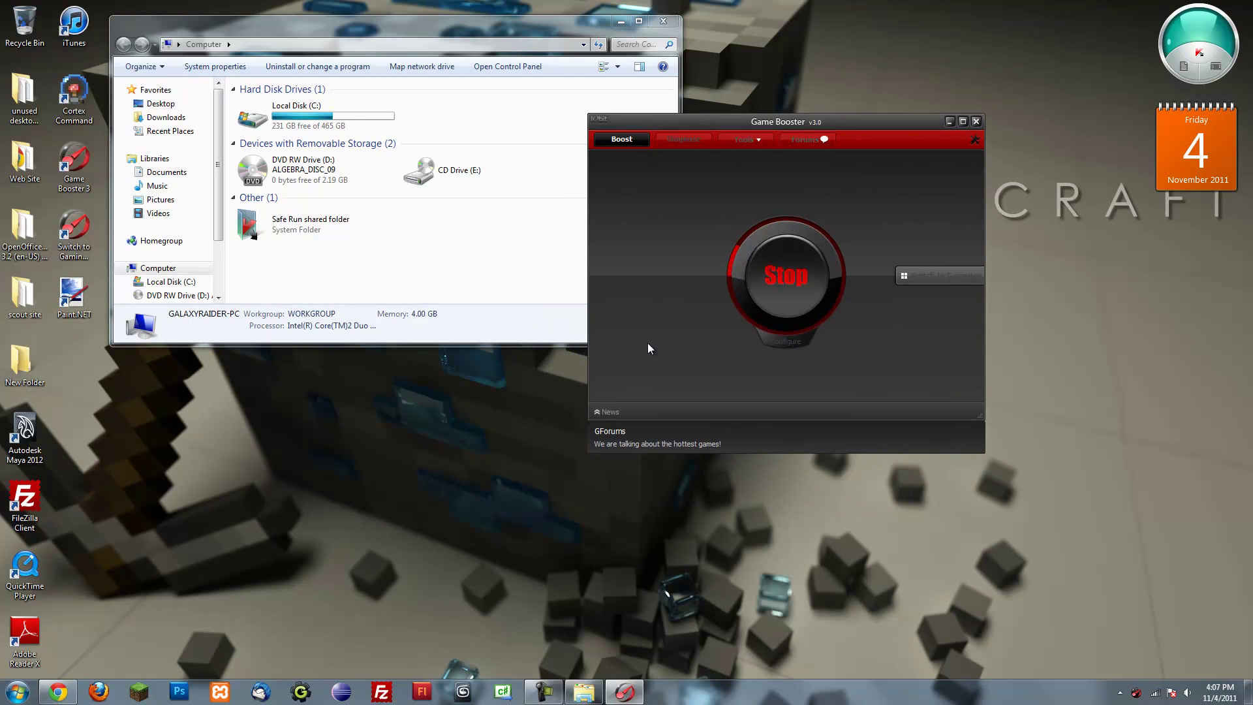